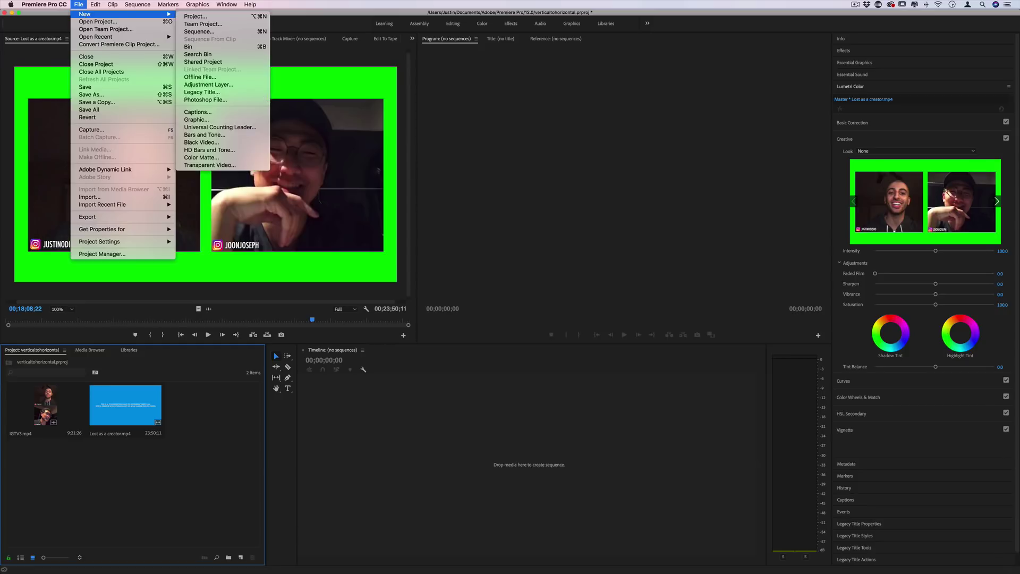
# Create a new sequence from the Digital SLR 1080p preset DSLR 1080p30
pyautogui.click(210, 32)
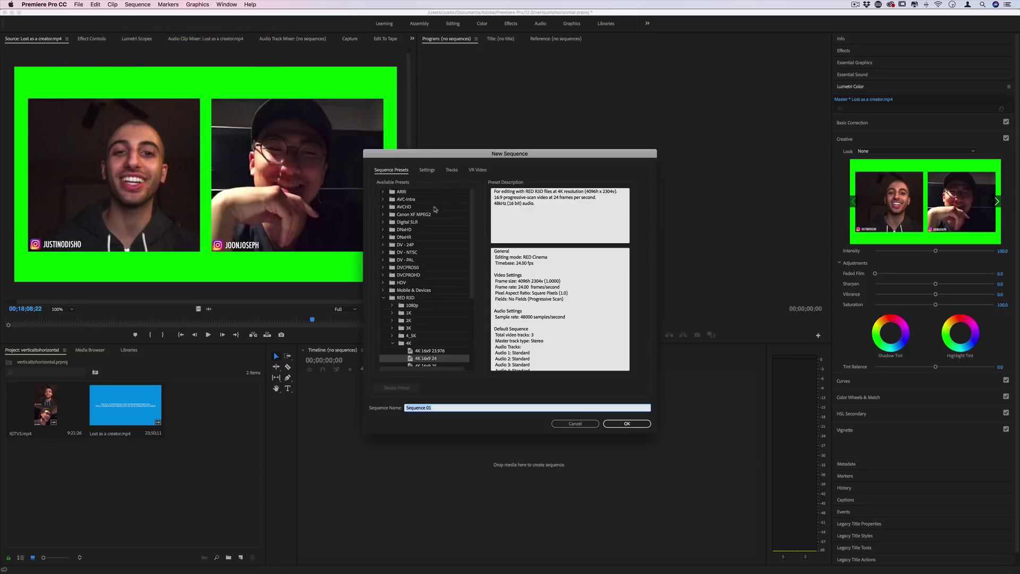
pyautogui.click(384, 299)
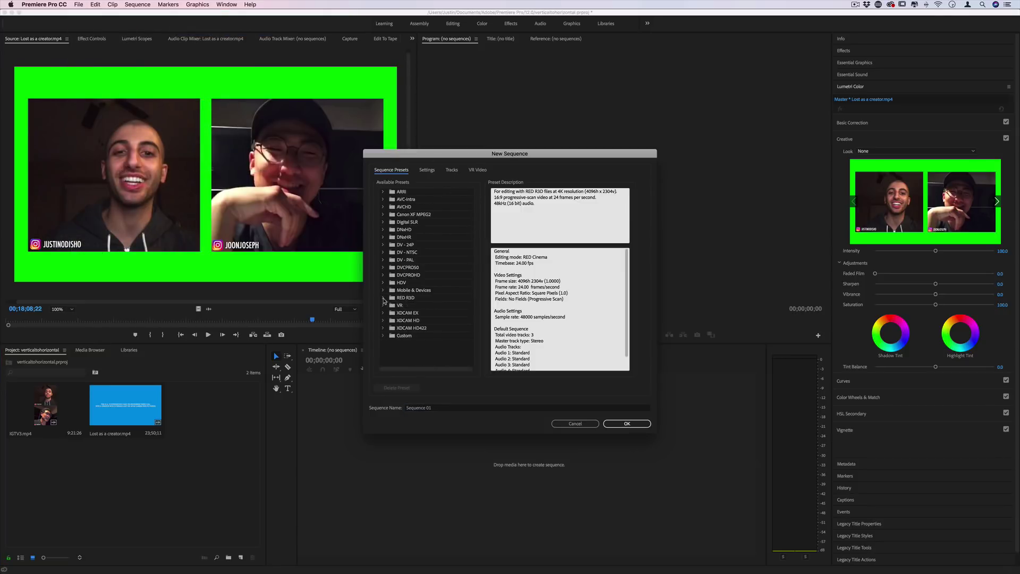
pyautogui.click(409, 222)
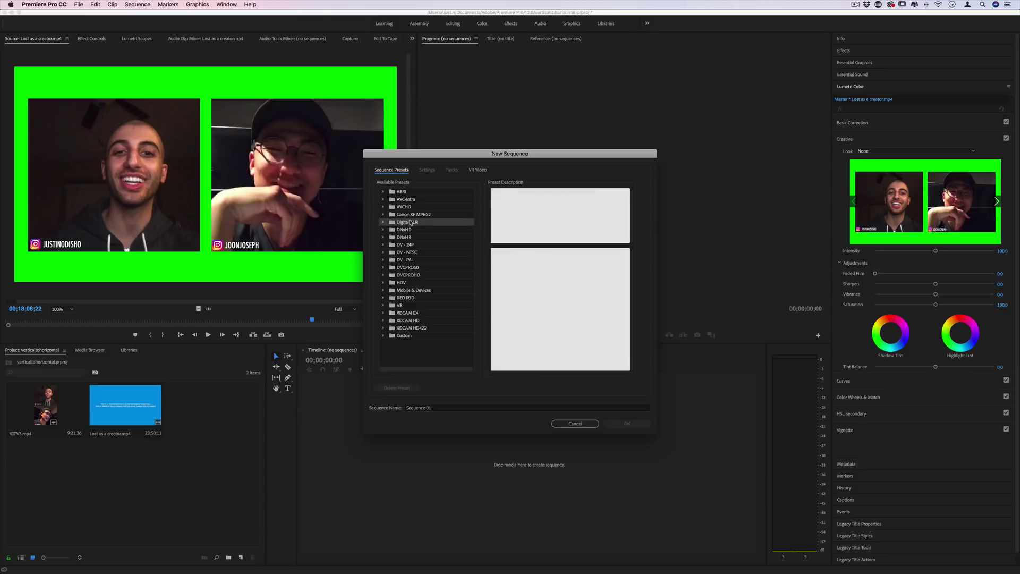
pyautogui.click(383, 222)
pyautogui.click(412, 230)
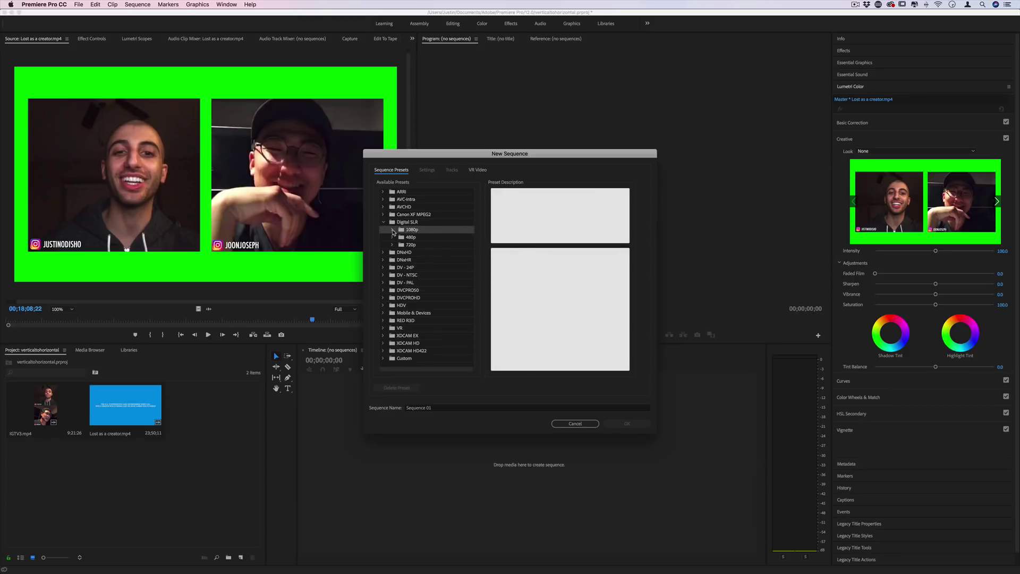
pyautogui.click(393, 229)
pyautogui.click(442, 253)
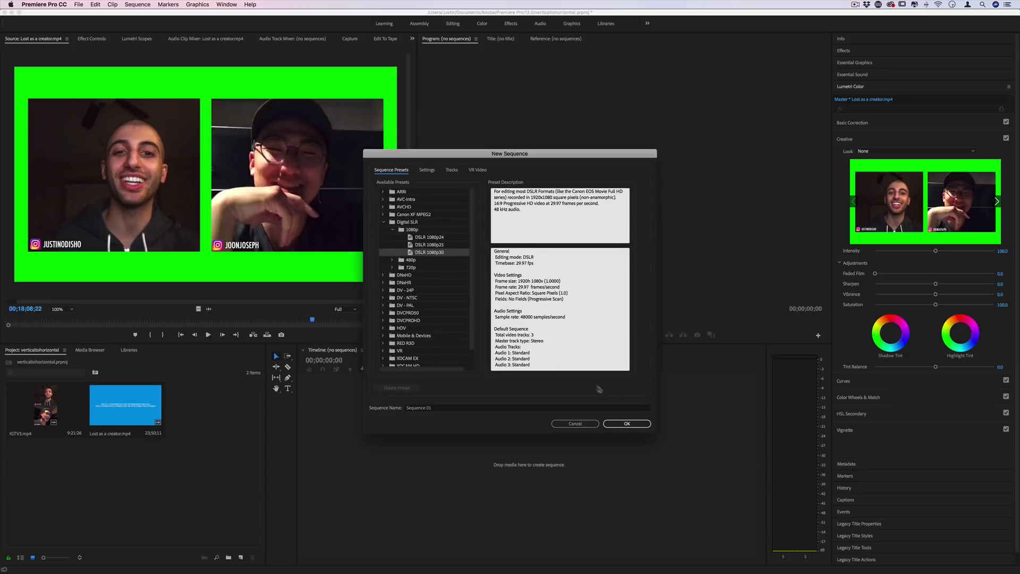
pyautogui.click(628, 424)
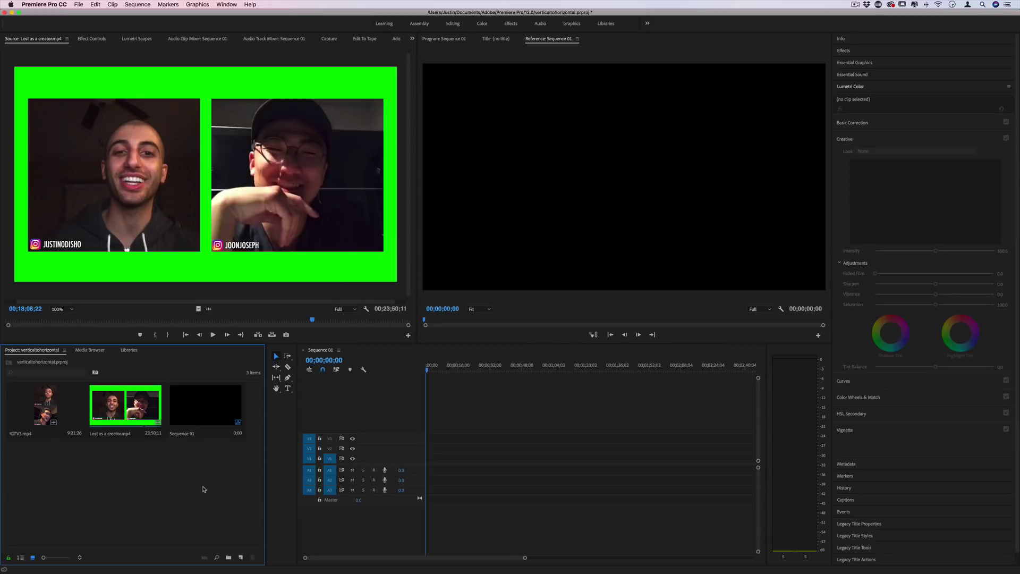
# Preview IGTV3.mp4 and place it at the start of Sequence 01 on V1 and A1, keeping the existing sequence settings
pyautogui.doubleClick(46, 403)
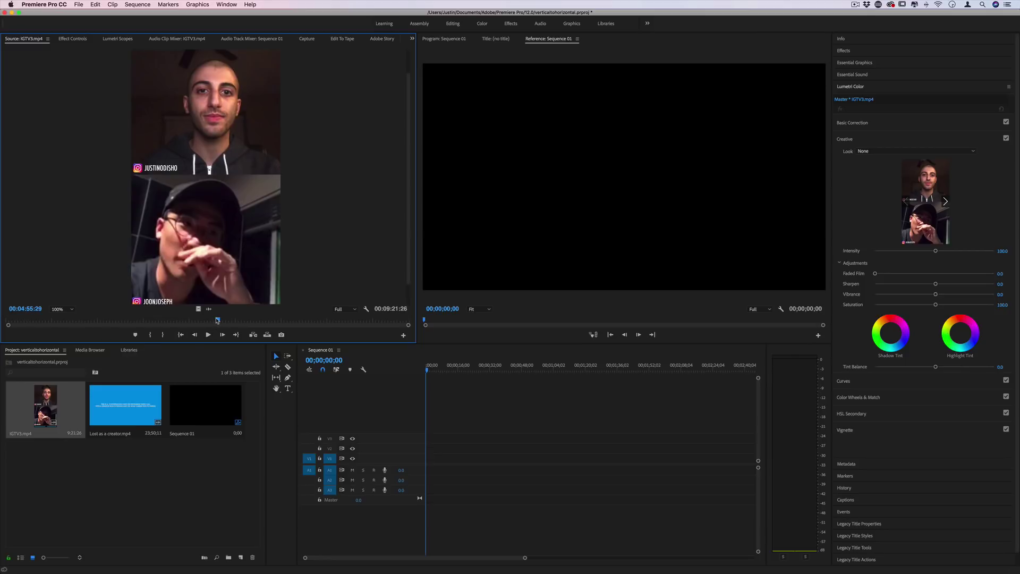
pyautogui.moveTo(217, 320); pyautogui.dragTo(205, 321)
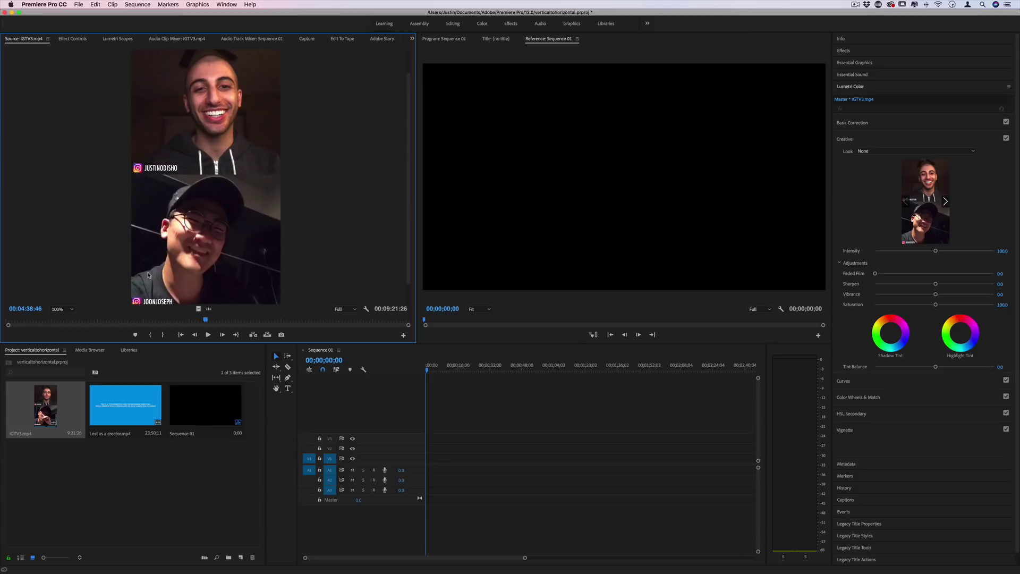
pyautogui.moveTo(48, 402); pyautogui.dragTo(402, 458)
pyautogui.click(579, 311)
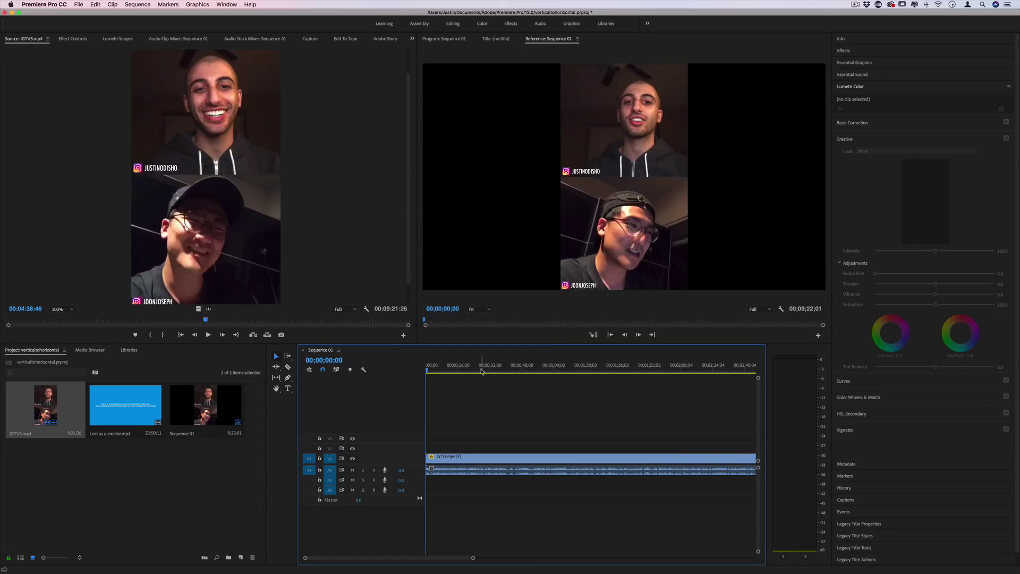
# Park the playhead at 00;00;37;23 and duplicate the video part of IGTV3.mp4 from V1 onto V2
pyautogui.click(502, 370)
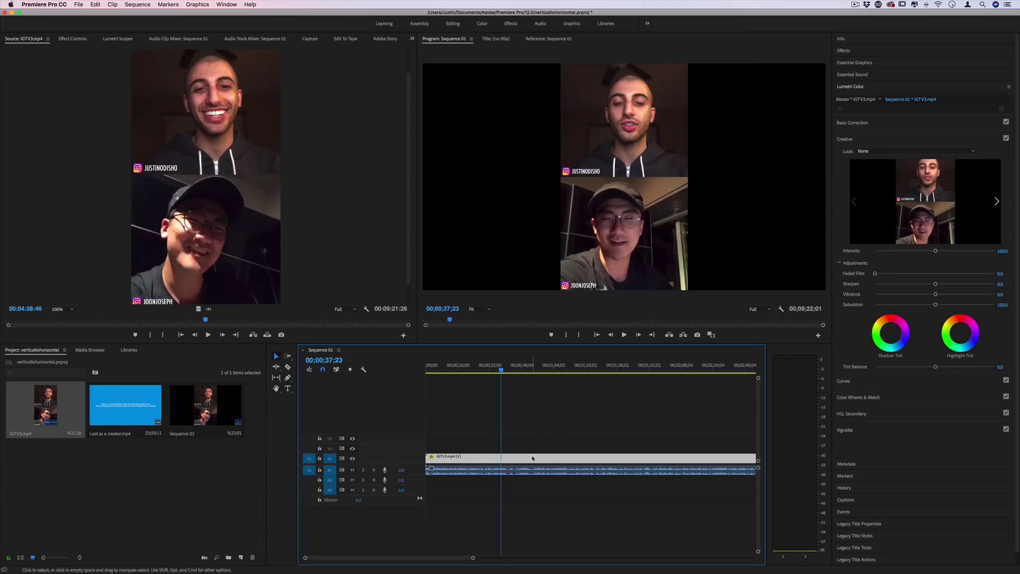
pyautogui.press('alt')
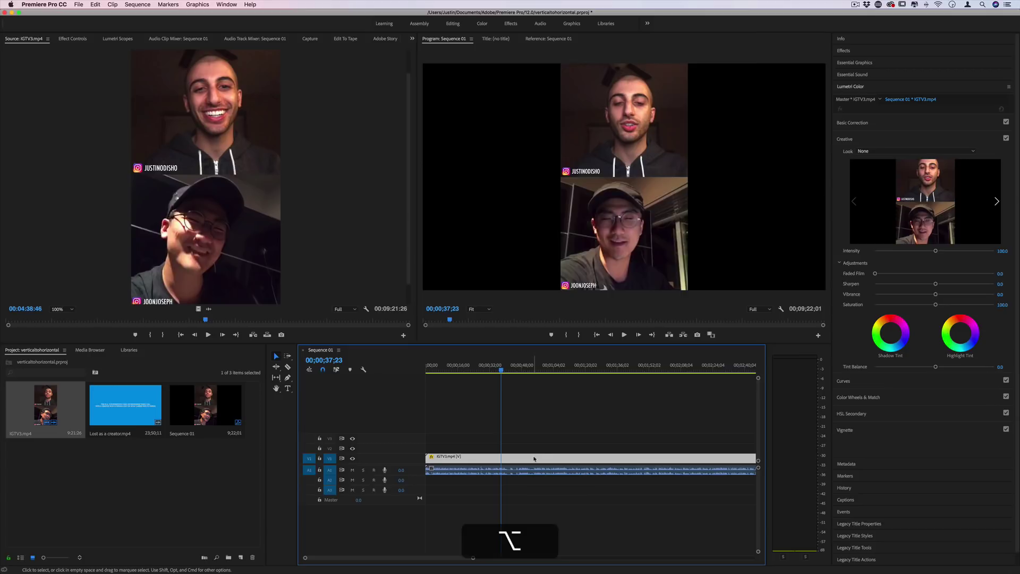
pyautogui.moveTo(534, 460); pyautogui.dragTo(534, 448)
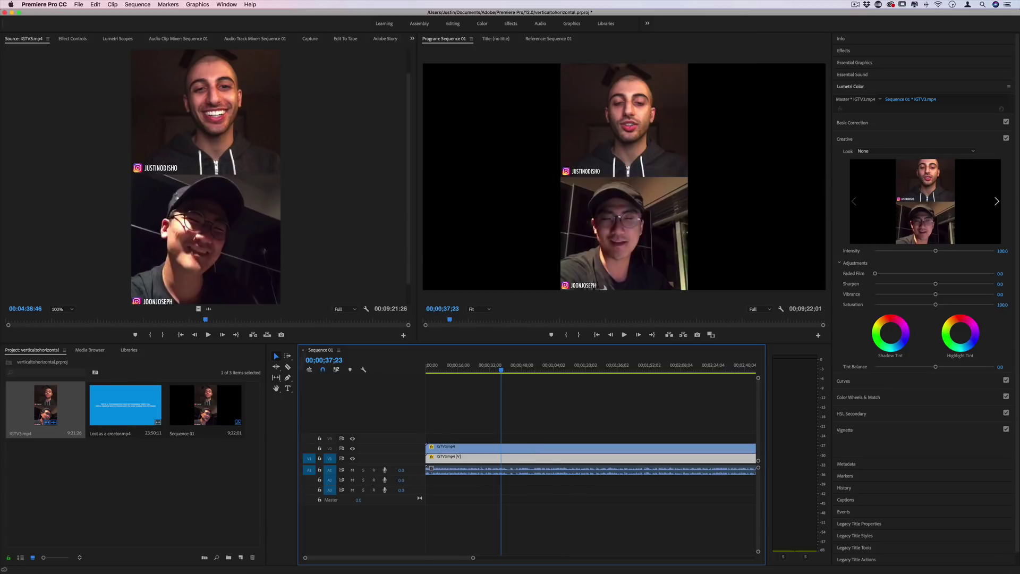
# Find the Crop video effect and apply it to the duplicate clip on V2 with its effect settings in view
pyautogui.click(72, 39)
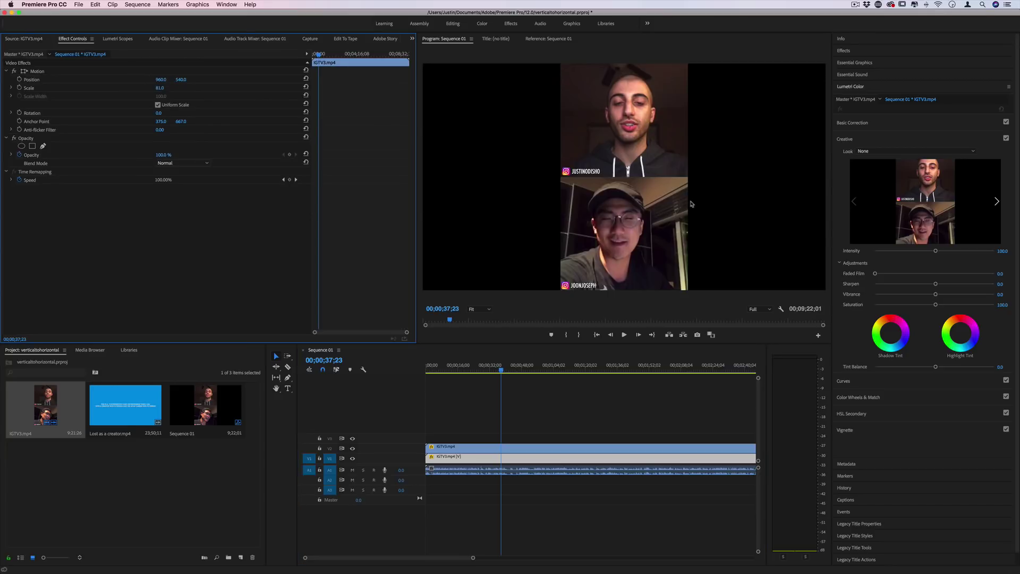
pyautogui.click(607, 457)
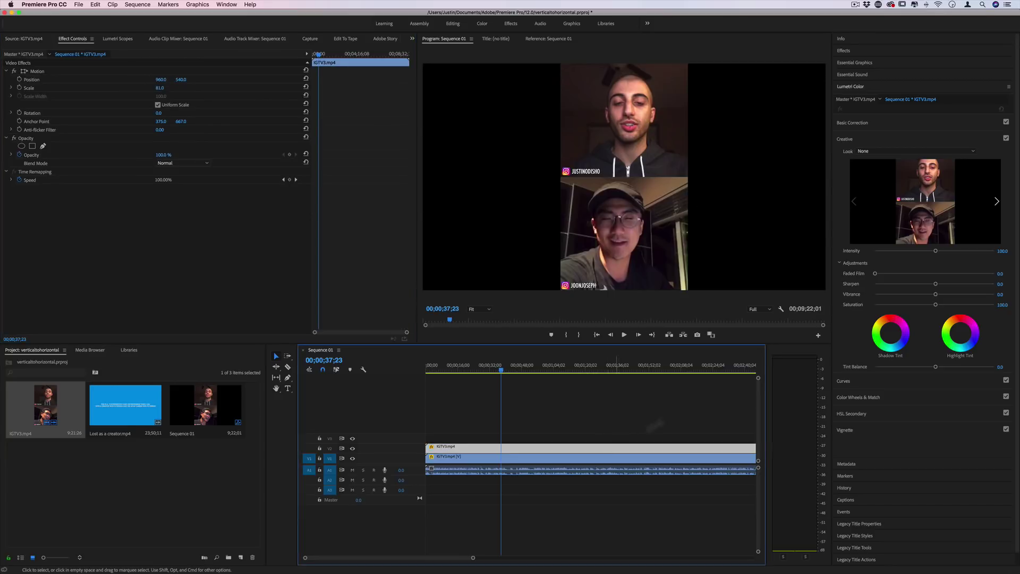
pyautogui.click(856, 52)
pyautogui.click(857, 62)
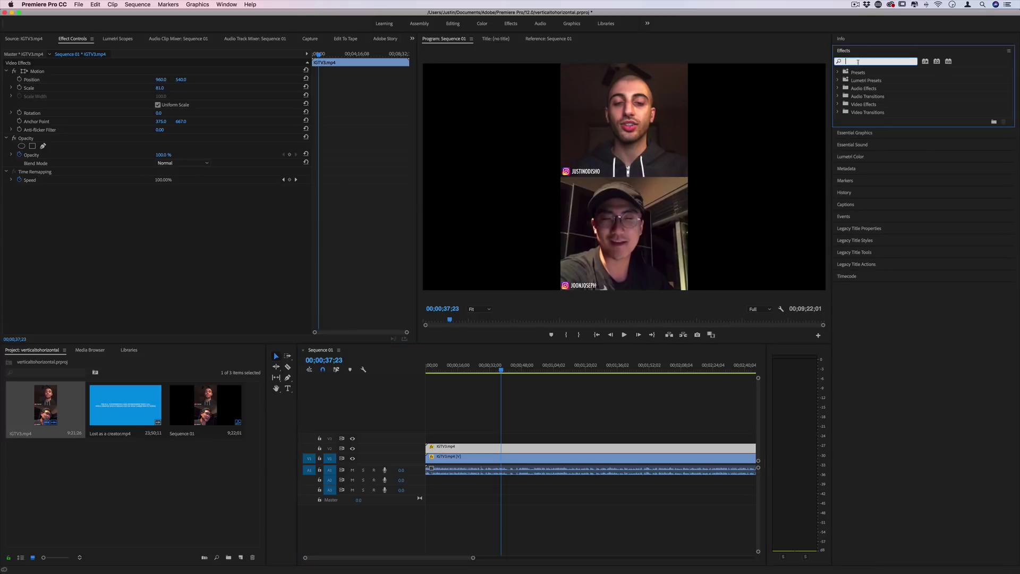
pyautogui.write('crop')
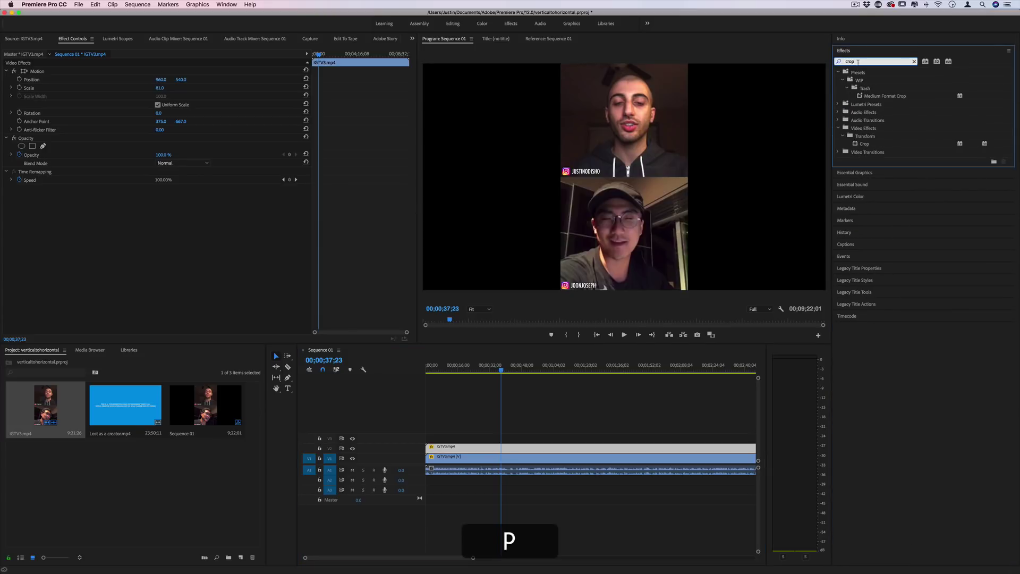
pyautogui.moveTo(864, 144); pyautogui.dragTo(524, 447)
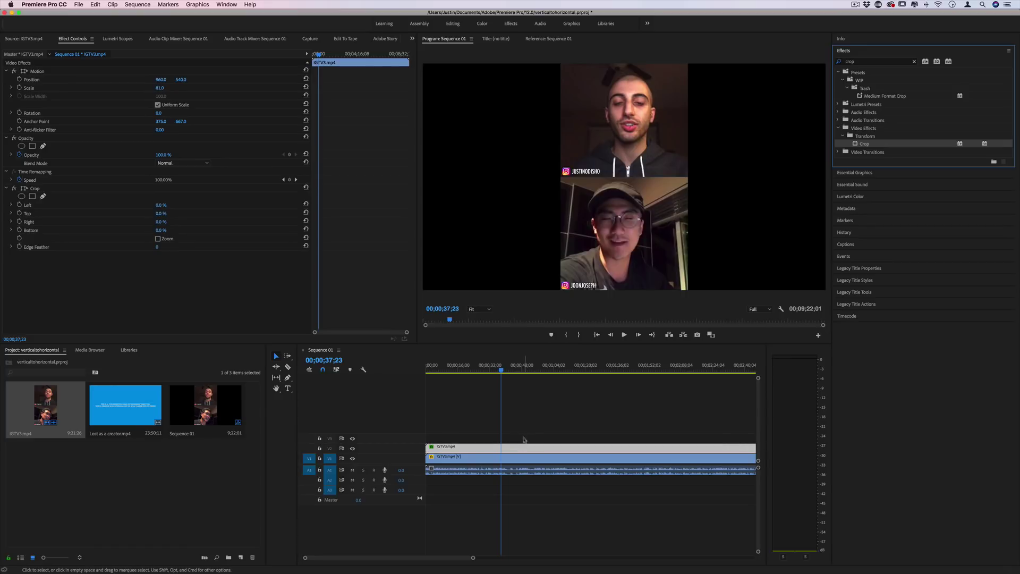
# Crop the top of the V2 clip by 50%, hide V1 to check it, refine the crop to 50.1% and show V1 again
pyautogui.click(158, 214)
pyautogui.write('50')
pyautogui.press('Return')
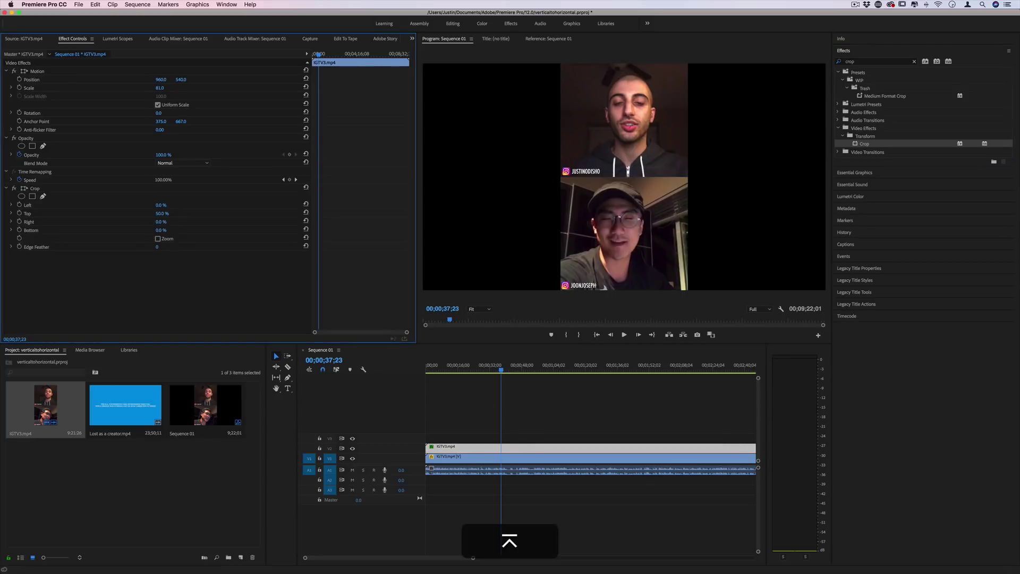
pyautogui.click(352, 460)
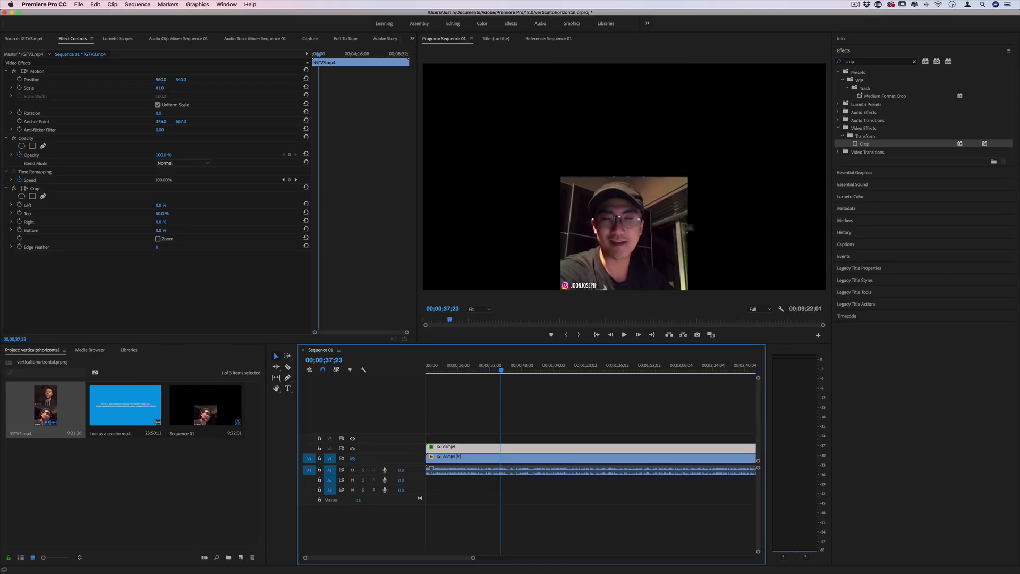
pyautogui.click(161, 213)
pyautogui.write('50.1')
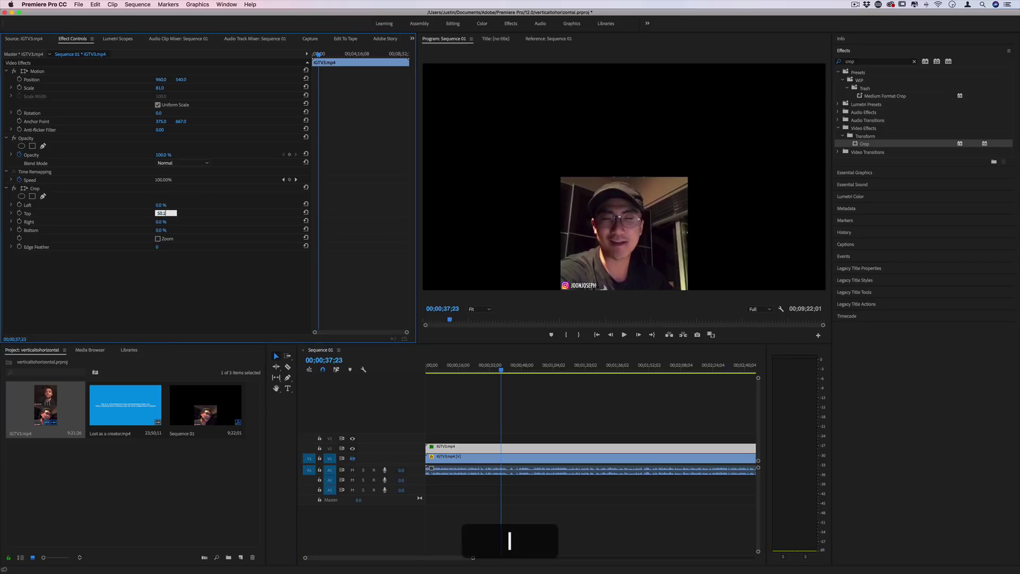
pyautogui.press('Return')
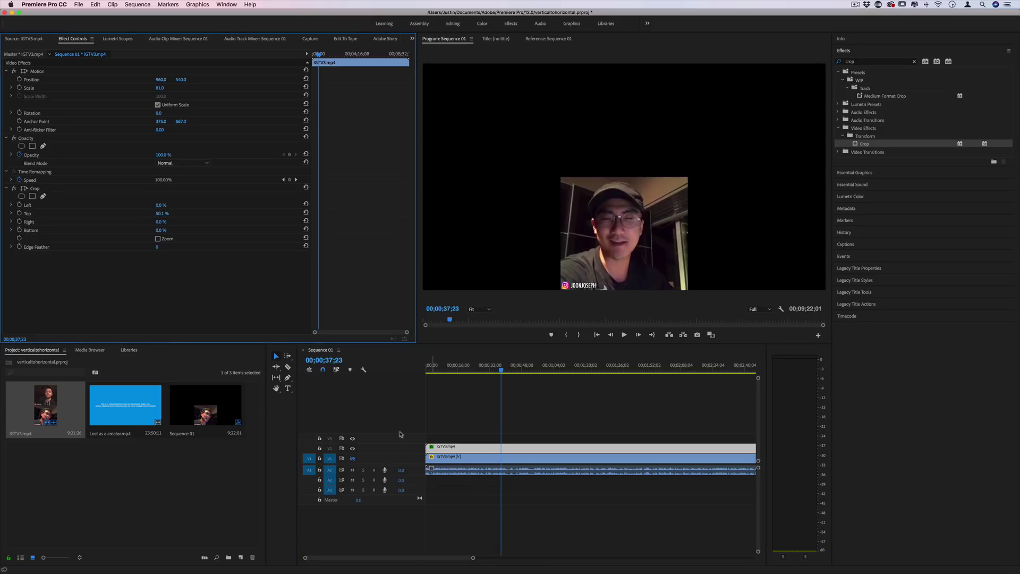
pyautogui.click(352, 458)
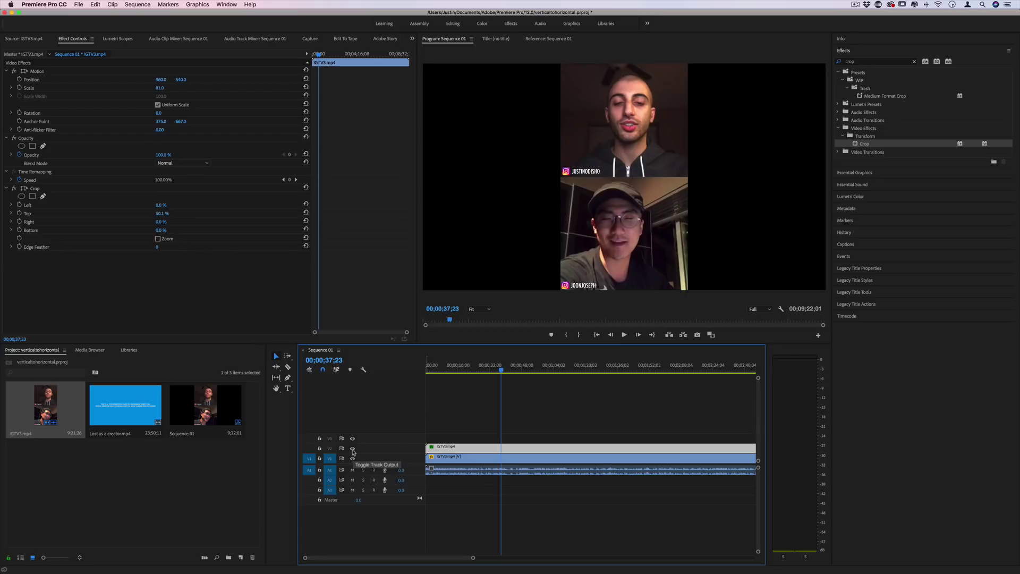
# With V2 hidden, apply the Crop effect to the IGTV3.mp4 clip on V1 and set its bottom crop to 50.1%
pyautogui.click(462, 448)
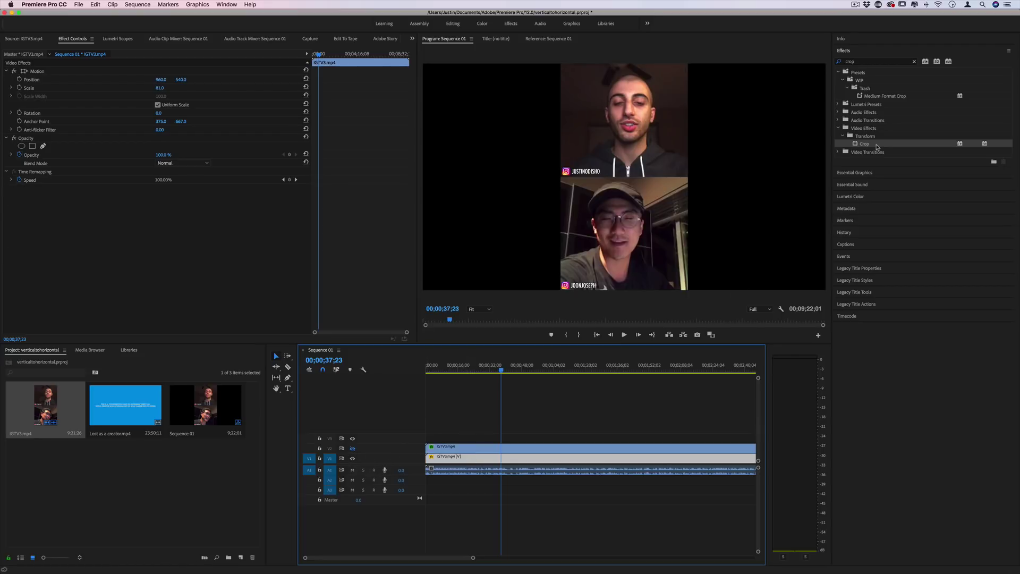
pyautogui.moveTo(864, 144); pyautogui.dragTo(515, 458)
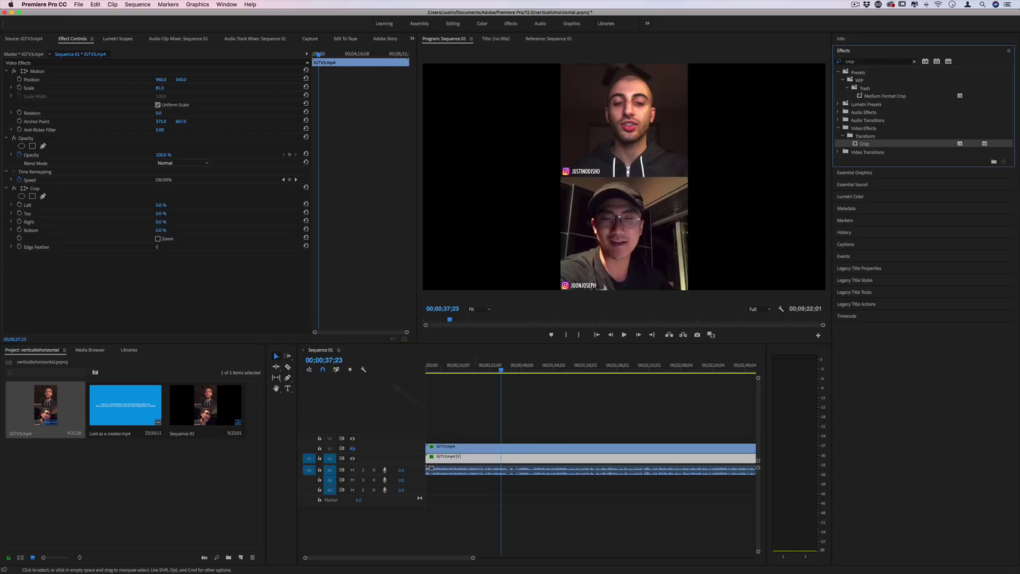
pyautogui.click(161, 230)
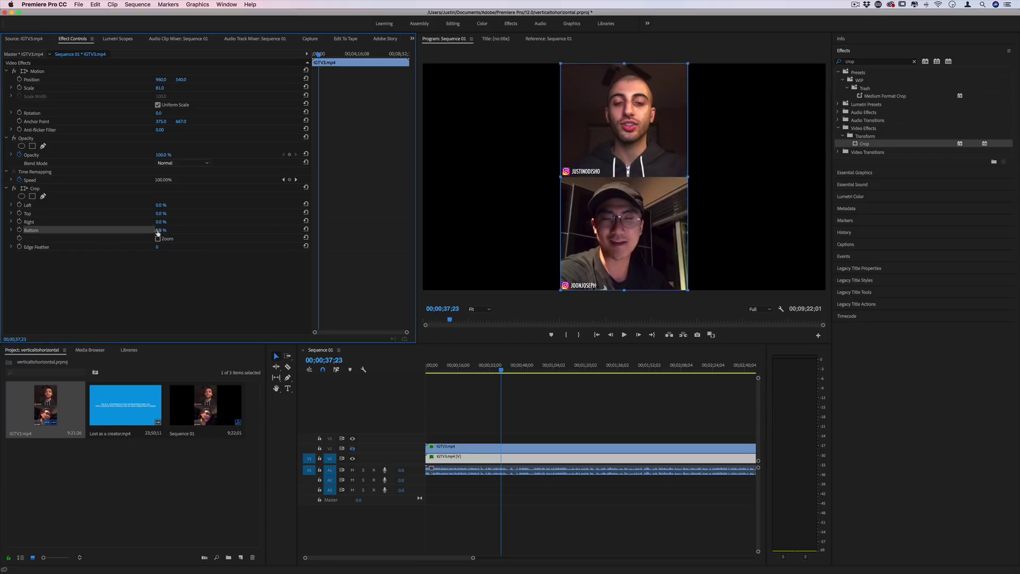
pyautogui.write('50.1')
pyautogui.press('Return')
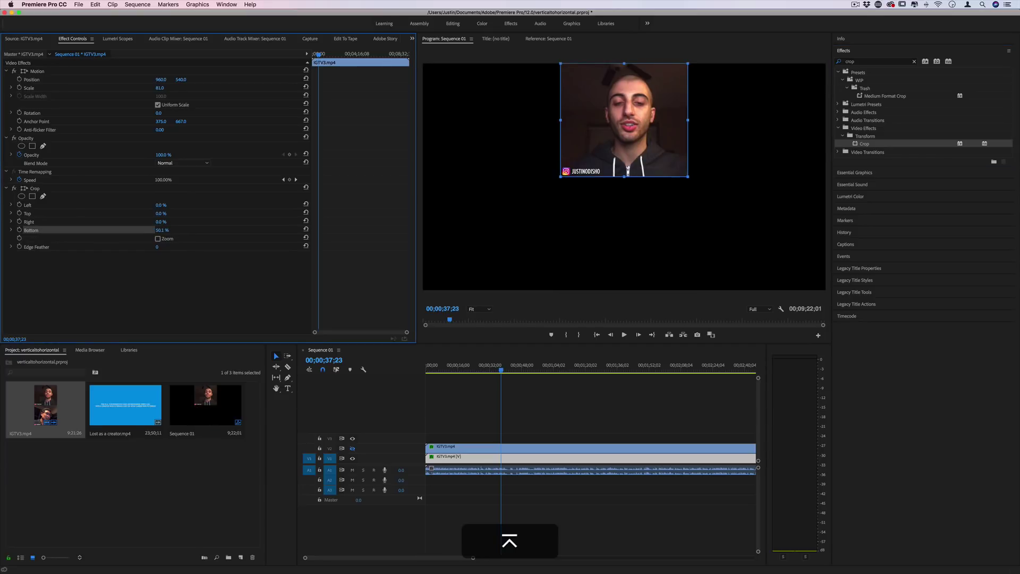
# Show track V2 again and toggle V1's visibility to check the two cropped halves together
pyautogui.click(524, 421)
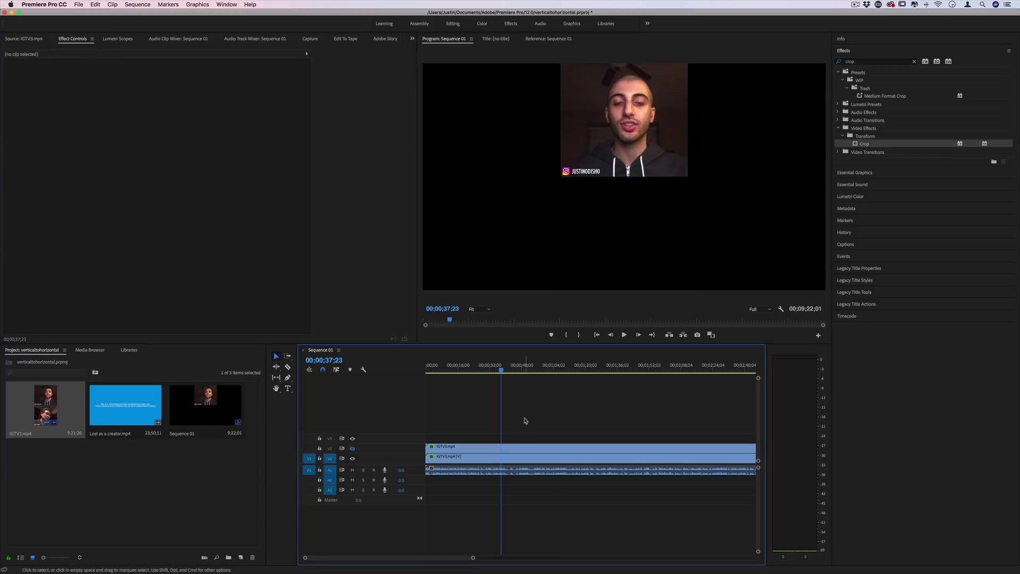
pyautogui.click(353, 449)
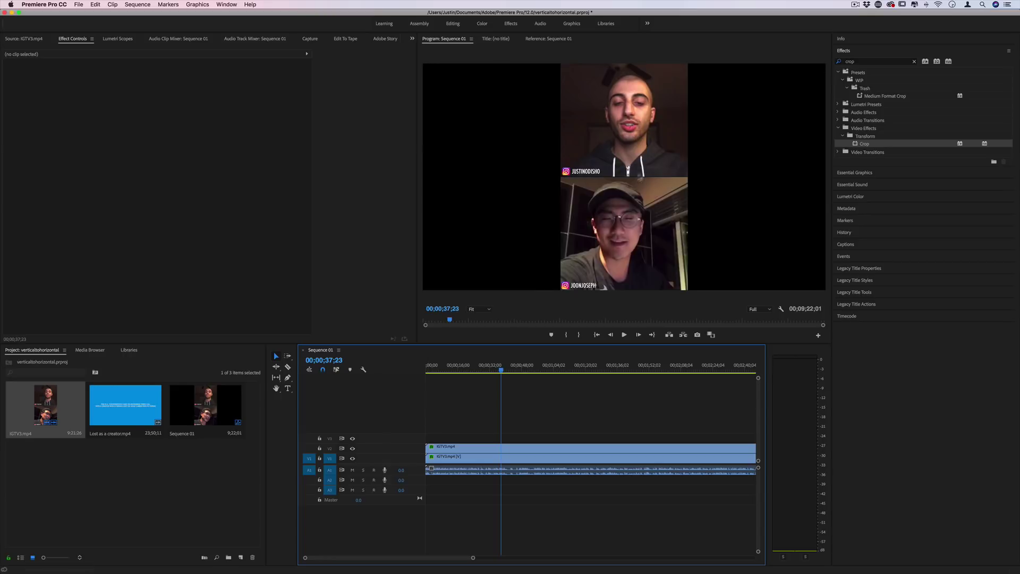
pyautogui.click(353, 459)
pyautogui.click(353, 459)
# Place the V2 clip in the frame's left half and the V1 clip in its right half, enlarging the V1 clip to about 99%
pyautogui.click(638, 154)
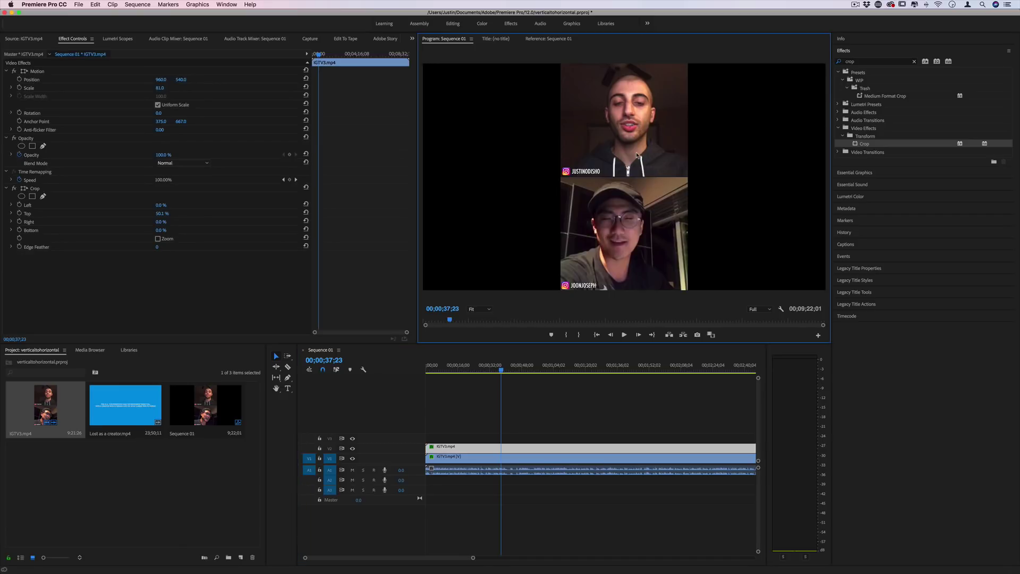
pyautogui.moveTo(631, 139); pyautogui.dragTo(539, 88)
pyautogui.moveTo(638, 124); pyautogui.dragTo(738, 185)
pyautogui.moveTo(662, 124); pyautogui.dragTo(644, 104)
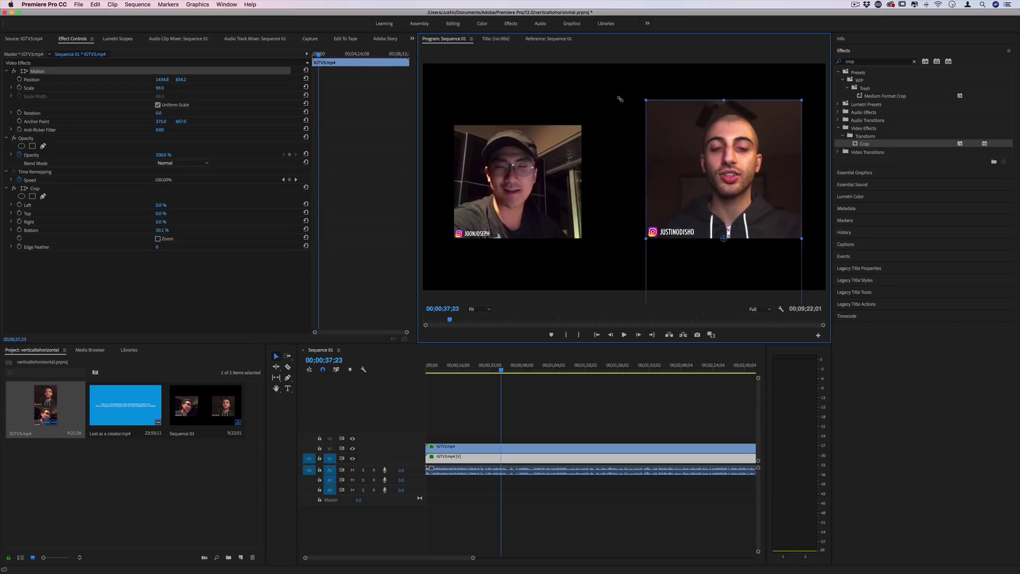
pyautogui.moveTo(739, 164); pyautogui.dragTo(737, 169)
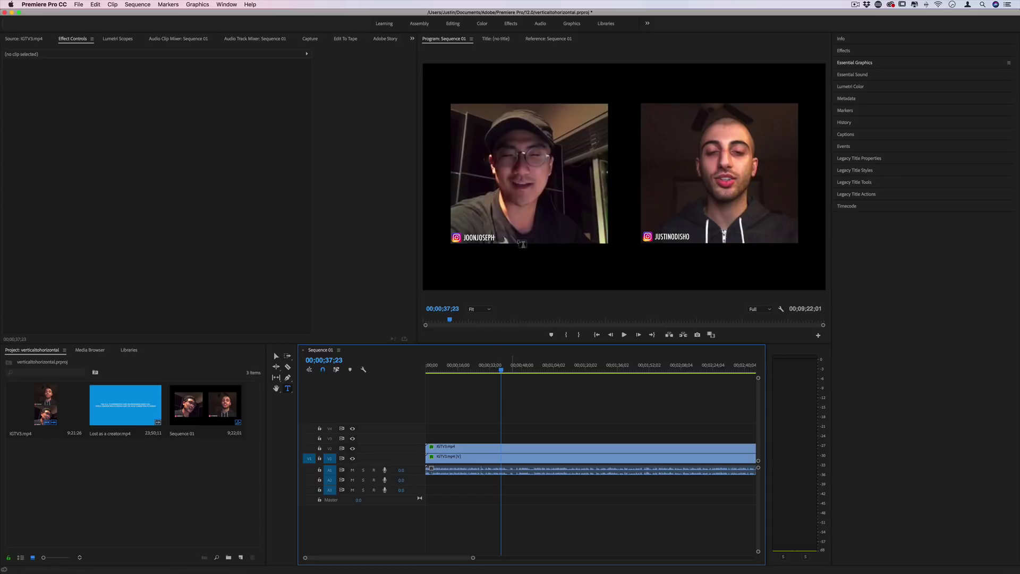
# Add a "|" text divider to the frame and centre it horizontally and vertically
pyautogui.click(291, 388)
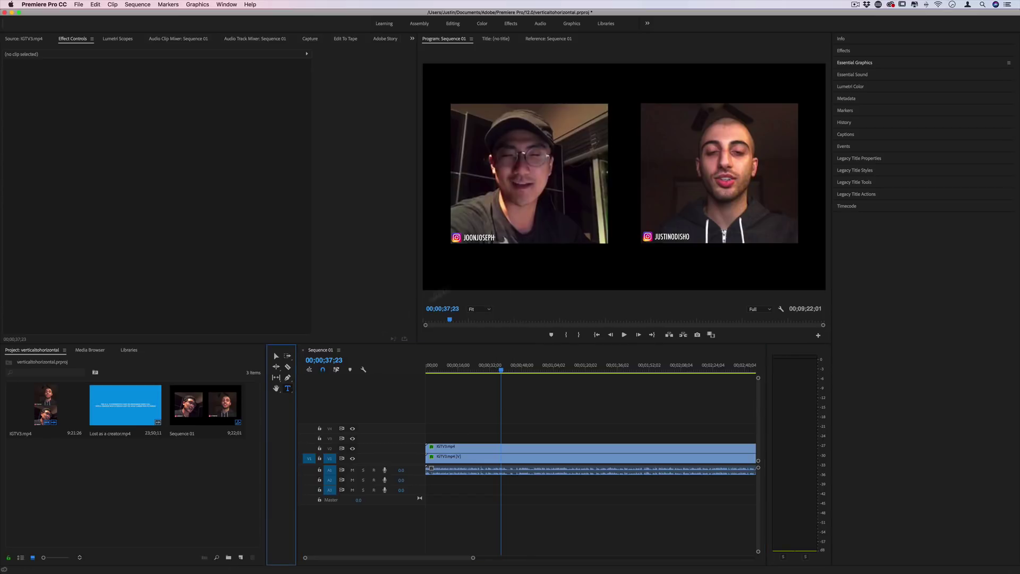
pyautogui.click(525, 266)
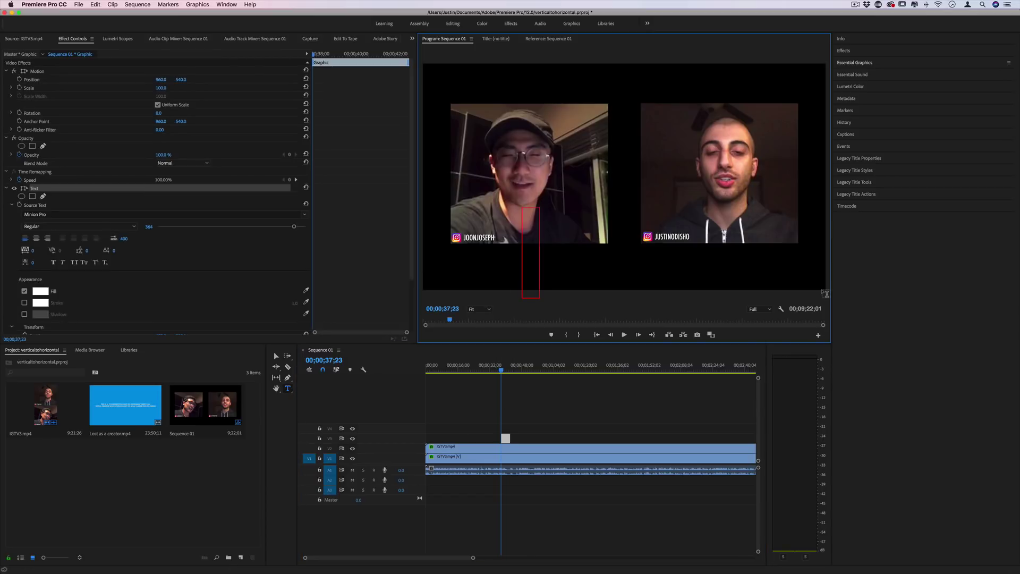
pyautogui.write('|')
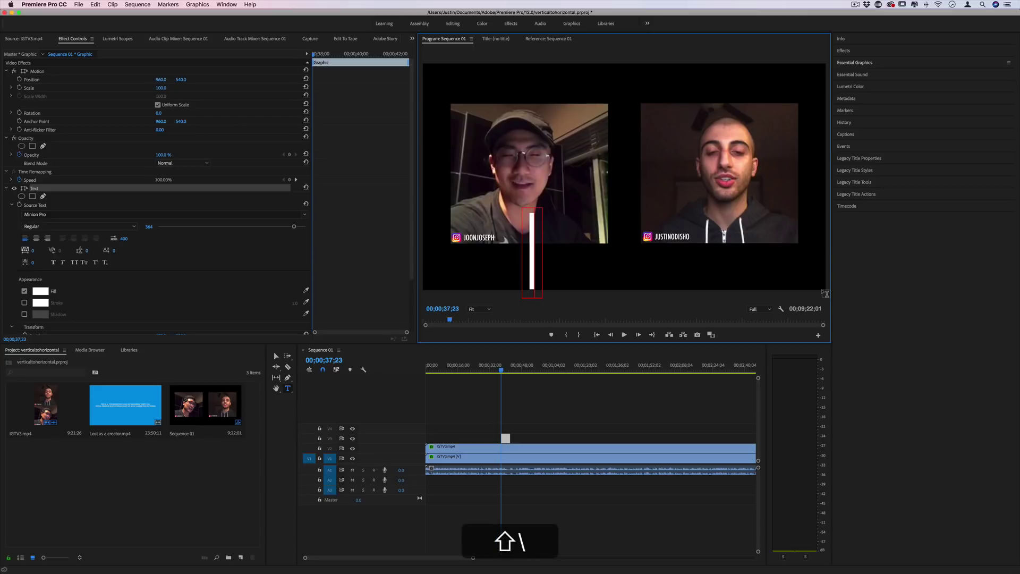
pyautogui.click(865, 63)
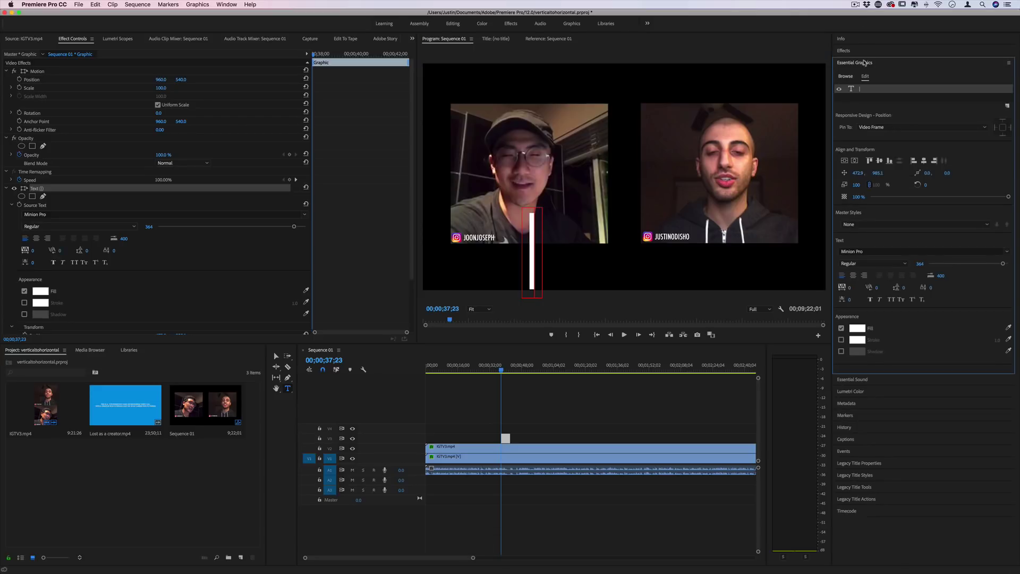
pyautogui.click(880, 160)
pyautogui.click(924, 161)
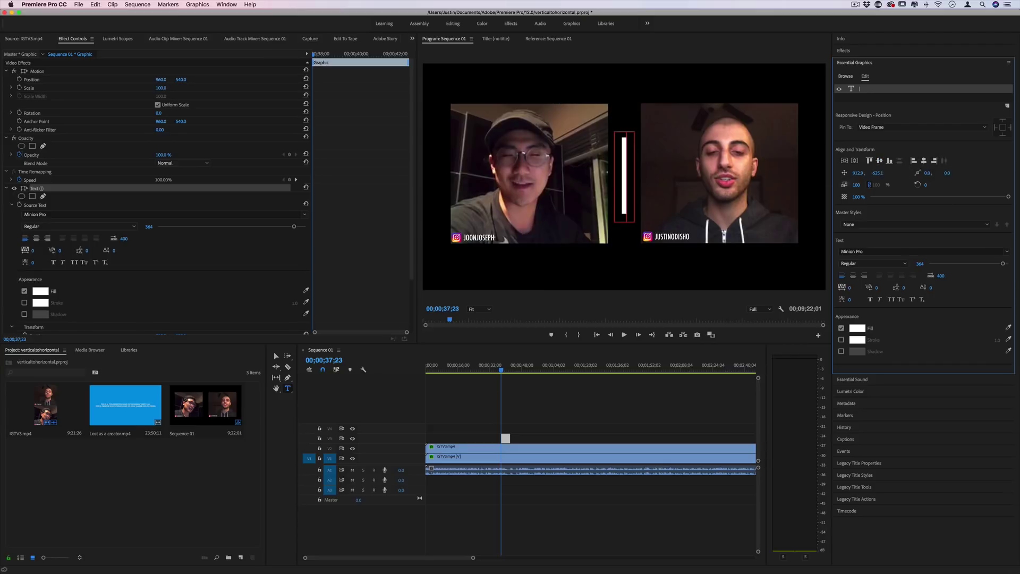
# Stretch the "|" graphic on V3 so it runs from the sequence start to about 1:53
pyautogui.moveTo(502, 439); pyautogui.dragTo(387, 432)
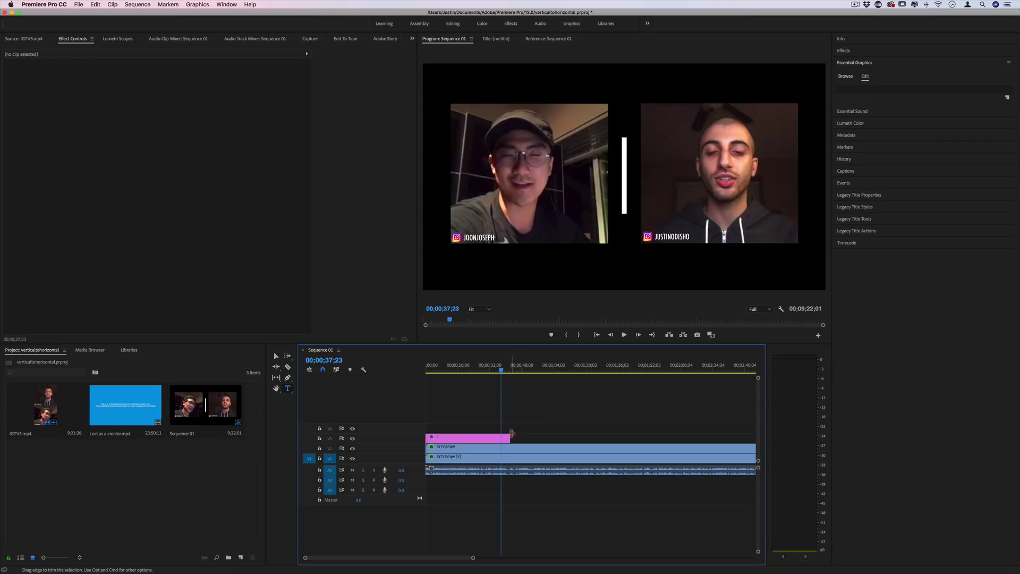
pyautogui.moveTo(511, 438); pyautogui.dragTo(652, 431)
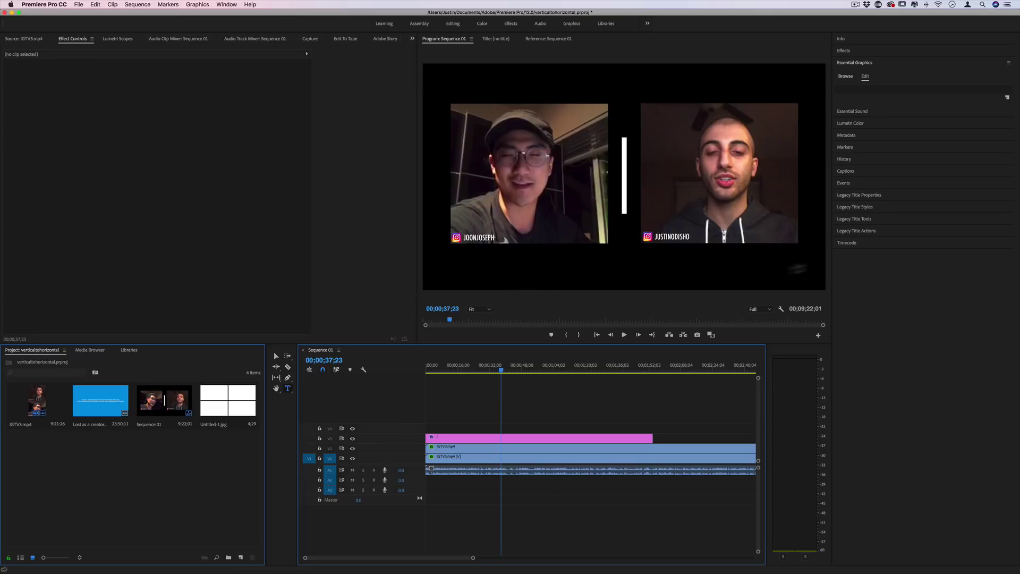
pyautogui.press('Right')
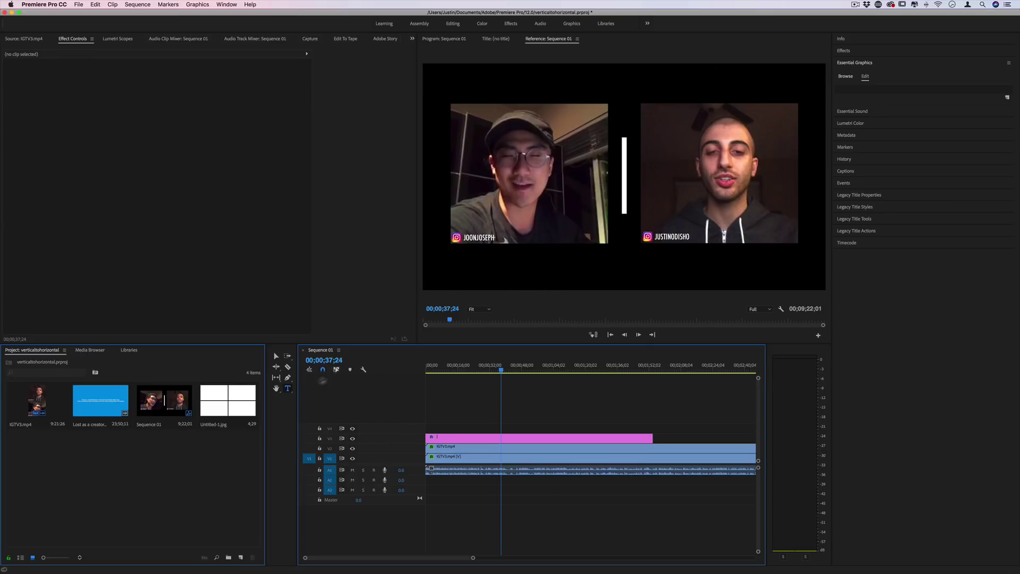
# Overlay Untitled-1.jpg on V4 as a guide with the Multiply blend mode, matching the divider's duration, and delete it after checking
pyautogui.moveTo(239, 405); pyautogui.dragTo(652, 429)
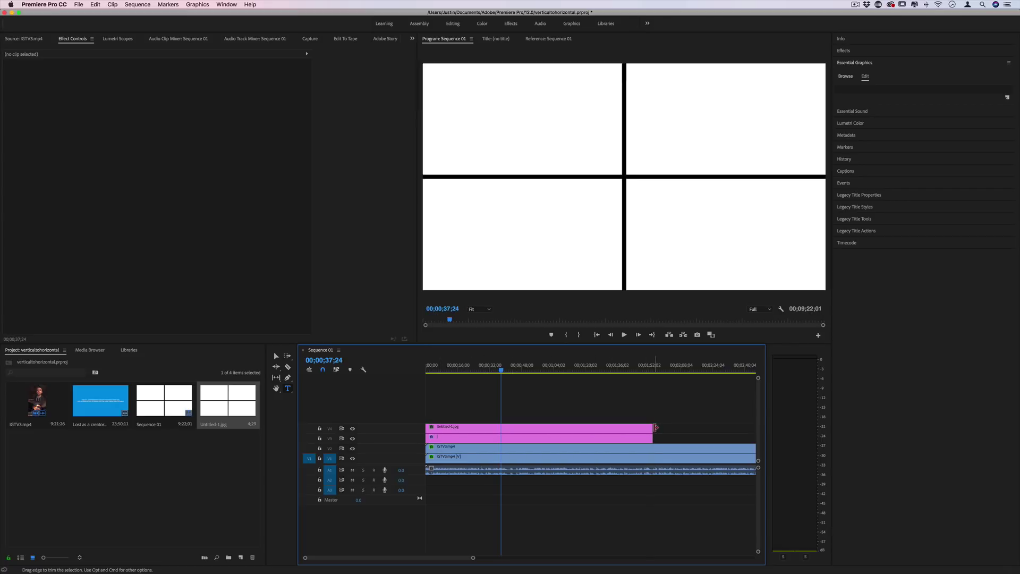
pyautogui.click(551, 430)
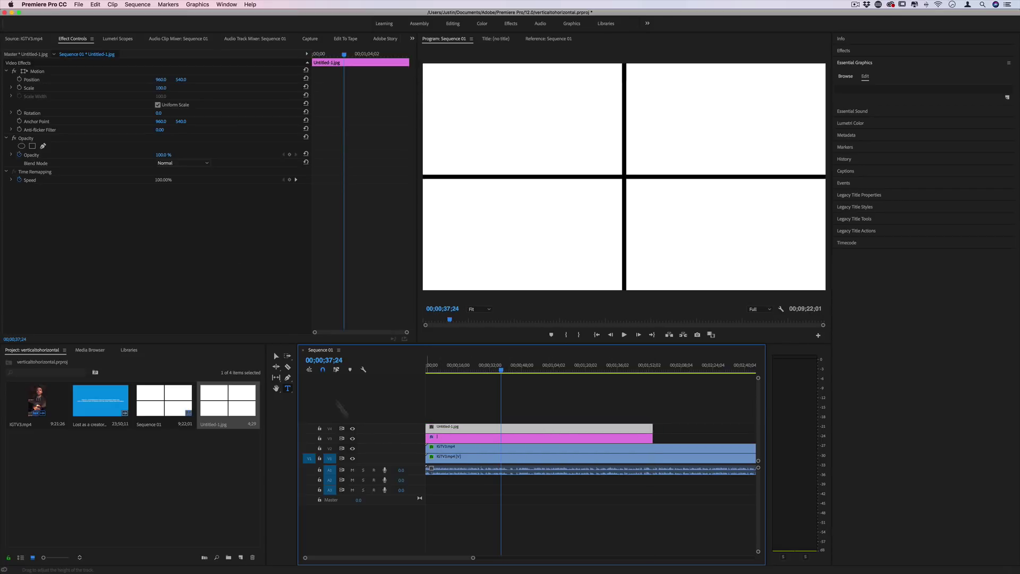
pyautogui.click(180, 163)
pyautogui.click(187, 199)
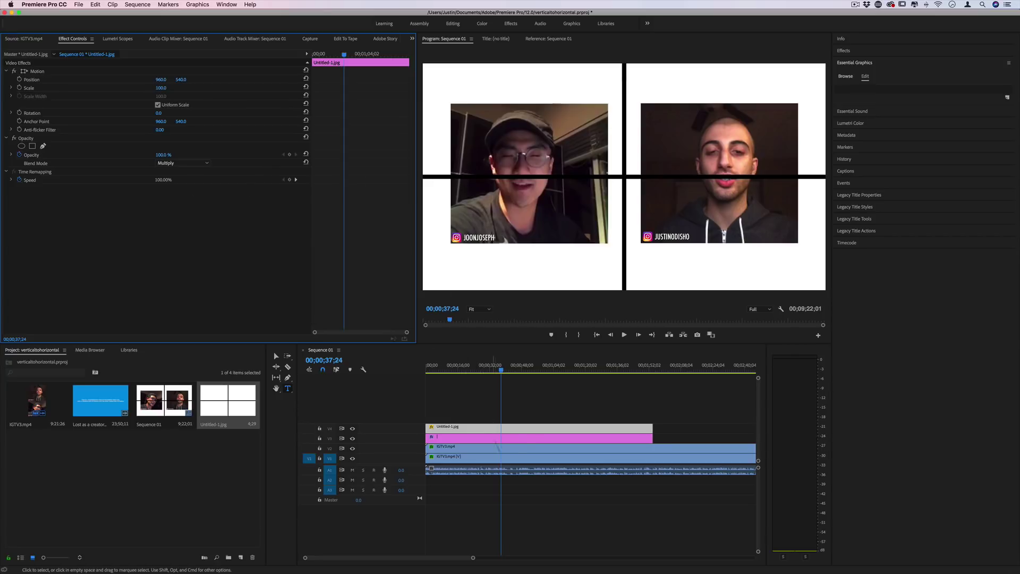
pyautogui.press('BackSpace')
# Reset the V2 clip's position and move it to the centre of the frame's left half
pyautogui.click(532, 448)
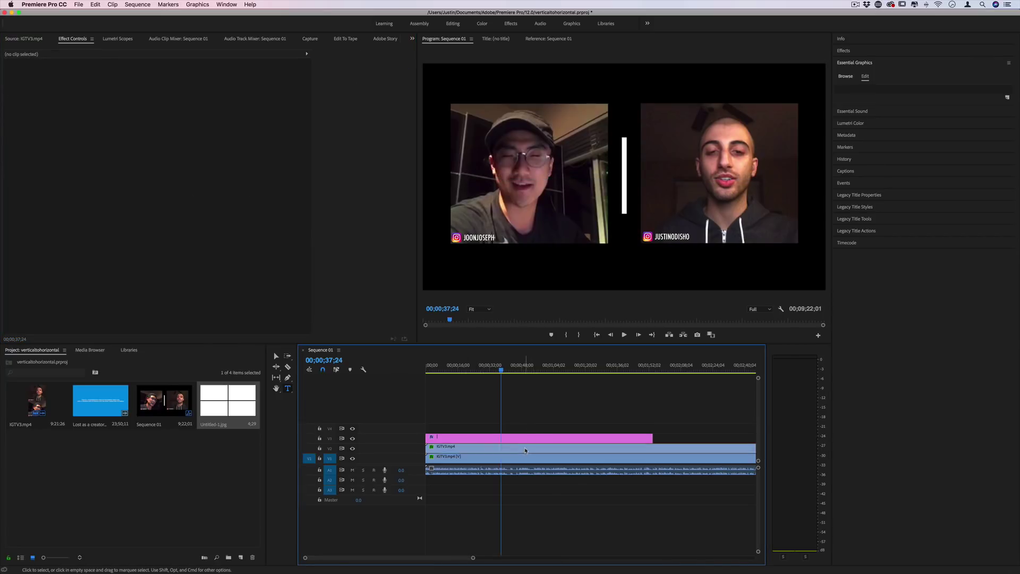
pyautogui.moveTo(160, 81); pyautogui.dragTo(203, 82)
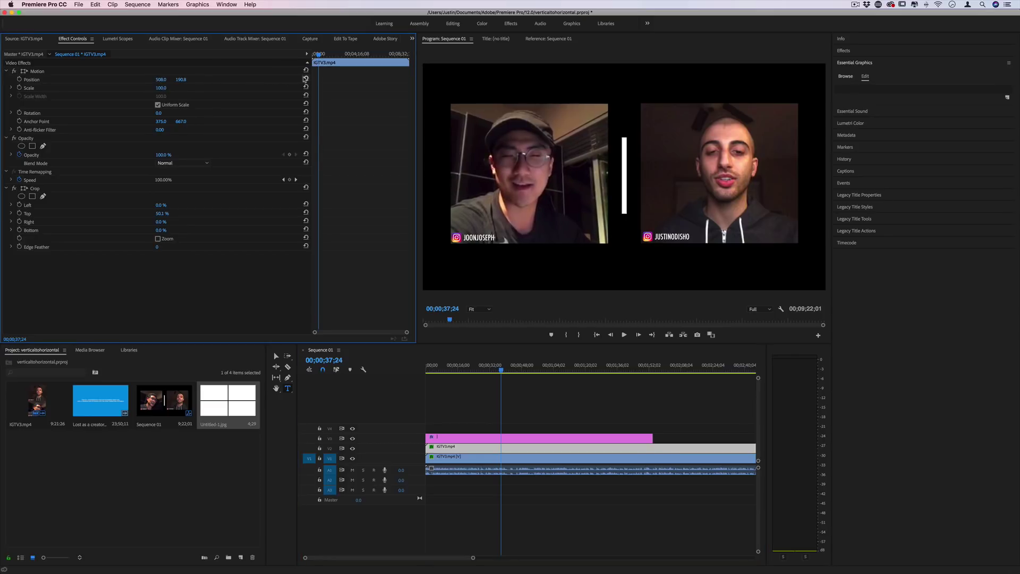
pyautogui.click(305, 79)
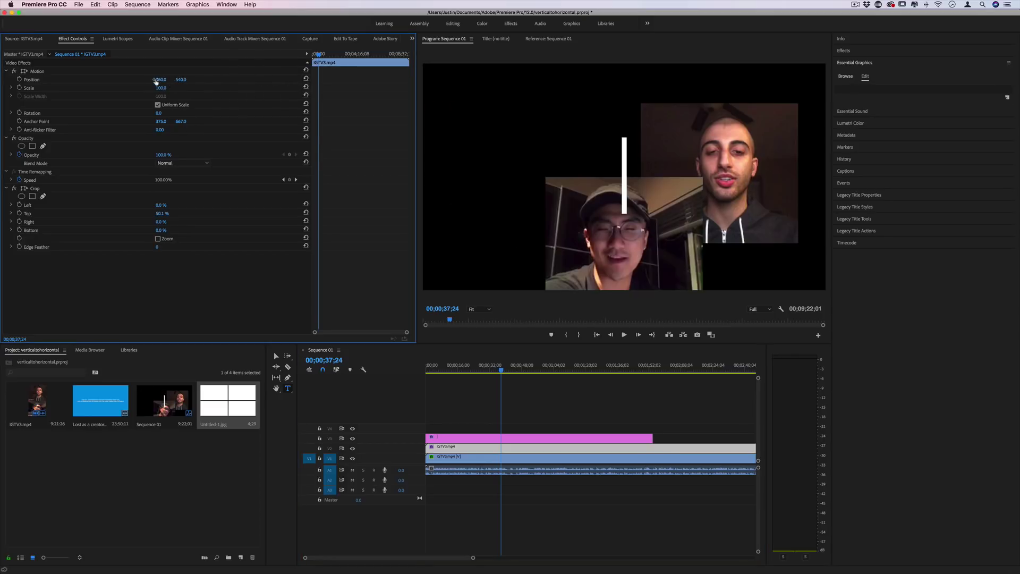
pyautogui.moveTo(161, 81); pyautogui.dragTo(60, 80)
# Enlarge both clips to fill their halves, with the V1 clip at 127% scale and position 1450.9, 943.0, and check another frame
pyautogui.click(462, 448)
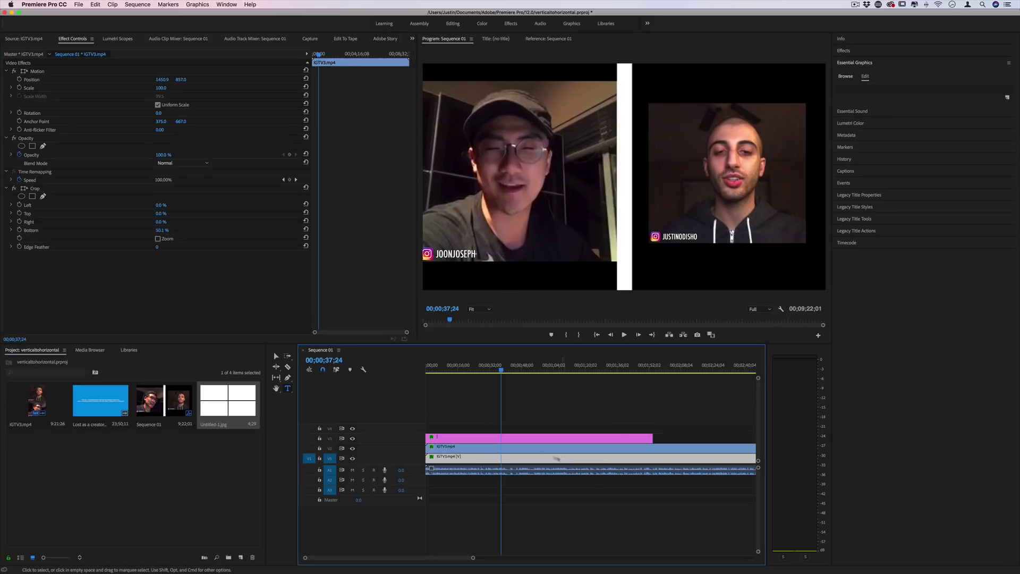
pyautogui.moveTo(161, 88); pyautogui.dragTo(196, 79)
pyautogui.moveTo(559, 365); pyautogui.dragTo(626, 365)
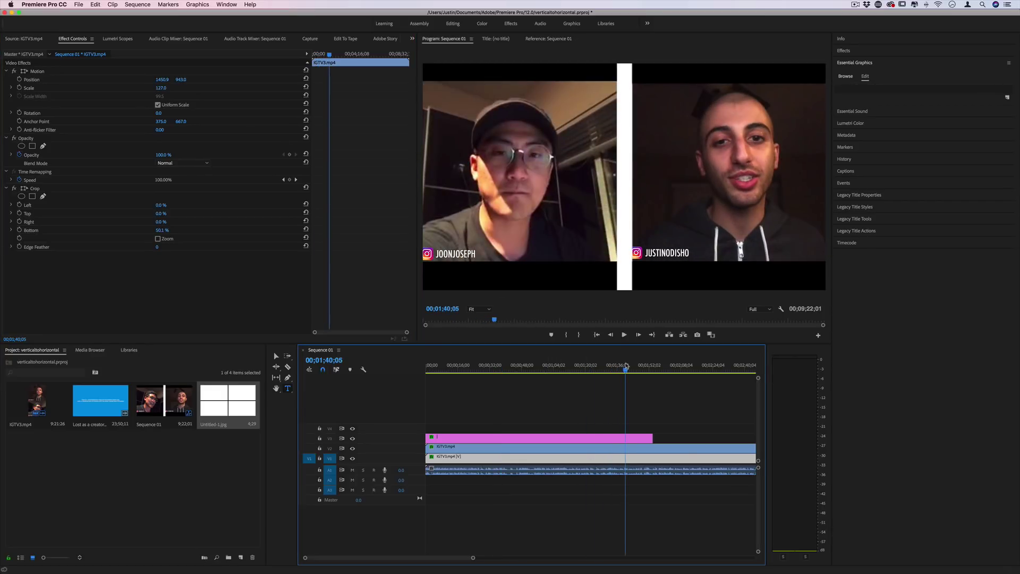
# Undo the last enlargements of the two clips and the text divider
pyautogui.press('super+z')
pyautogui.press('super+z')
pyautogui.press('super+z')
pyautogui.press('super+z')
pyautogui.press('super+z')
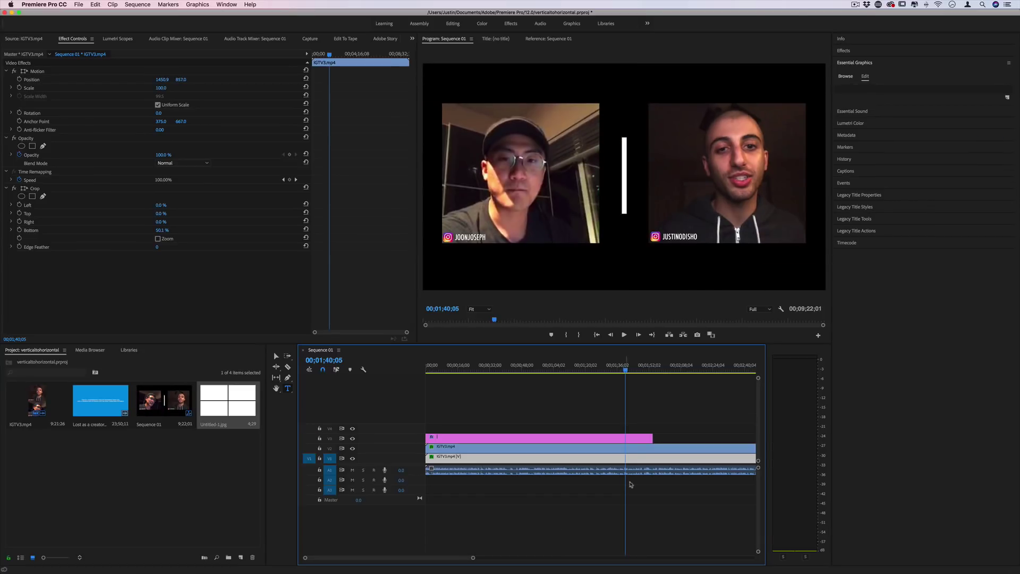
# Shift the video clips up two tracks to free V1 and V2, and delete the "|" text graphic
pyautogui.click(555, 421)
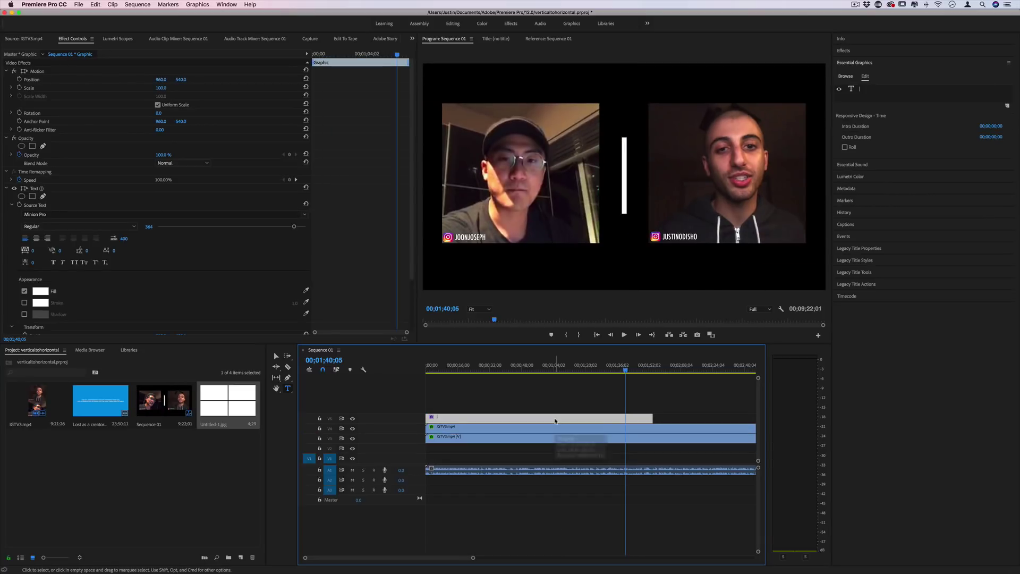
pyautogui.press('BackSpace')
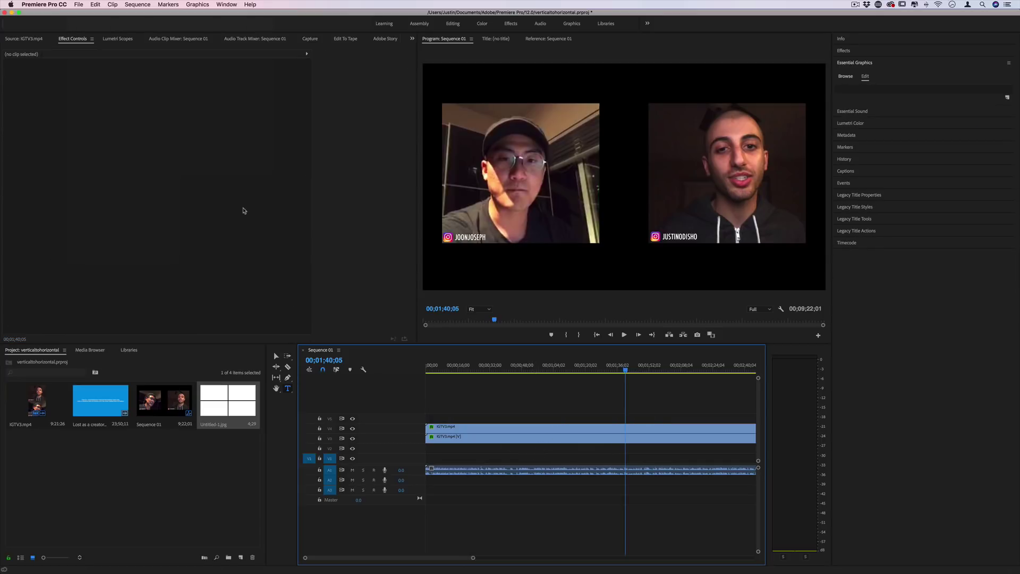
# Create a bright blue color matte with the default video settings and the name Color Matte
pyautogui.click(78, 5)
pyautogui.moveTo(81, 15)
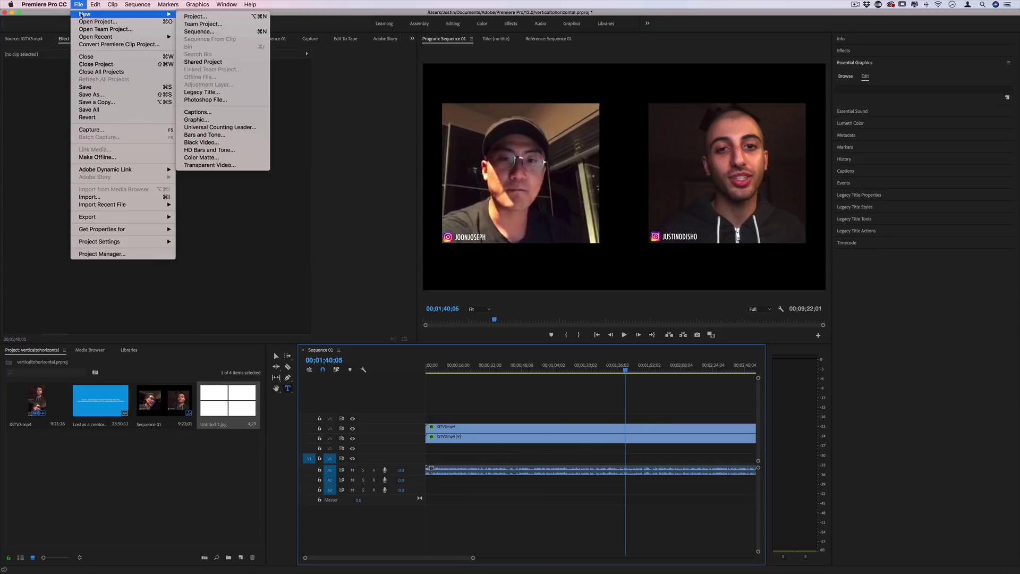
pyautogui.click(221, 158)
pyautogui.press('Return')
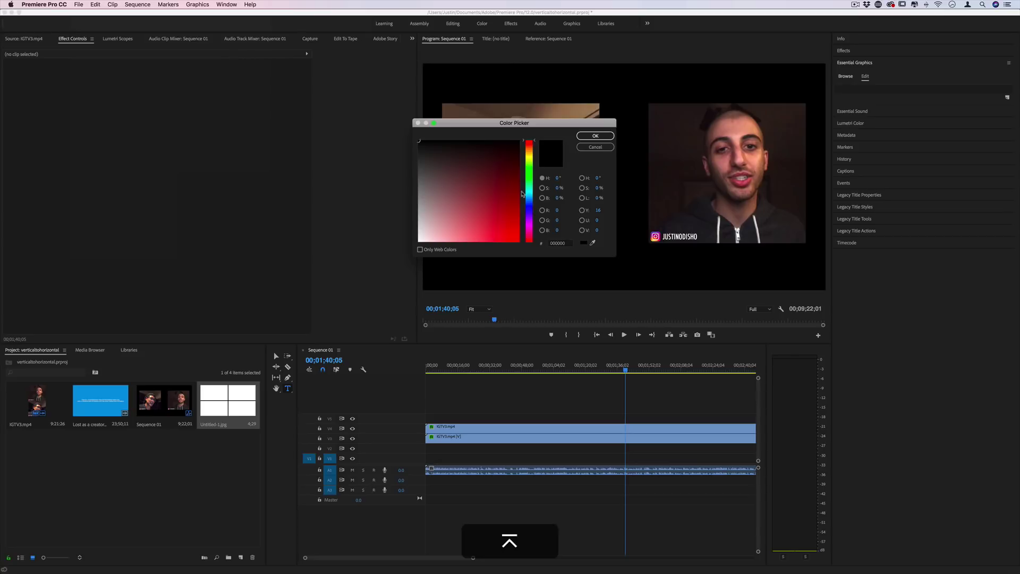
pyautogui.click(529, 200)
pyautogui.click(491, 208)
pyautogui.click(595, 136)
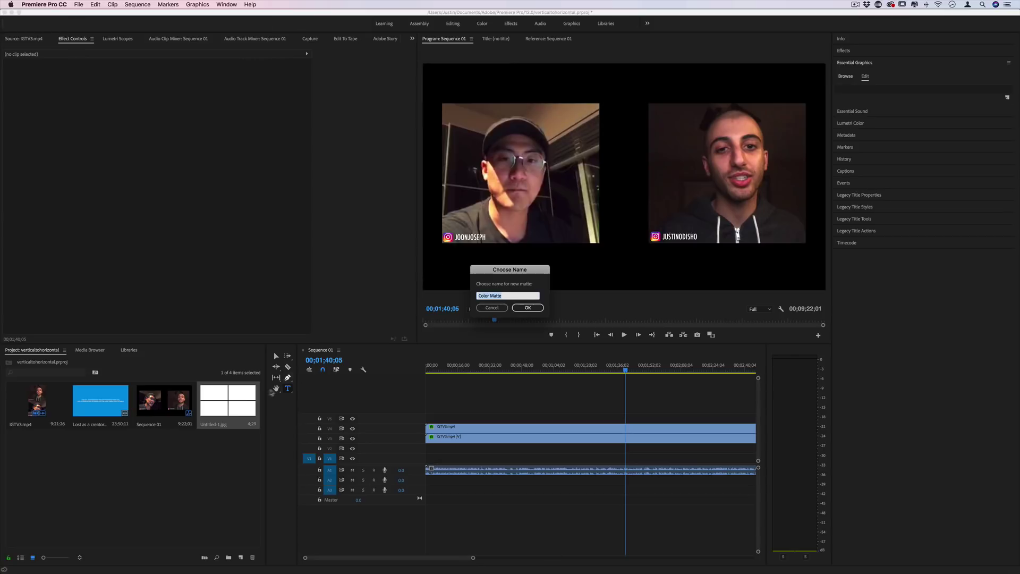
pyautogui.click(527, 308)
# Place Color Matte on V1 from the sequence start and extend it to the end of the video clips
pyautogui.moveTo(37, 452); pyautogui.dragTo(412, 462)
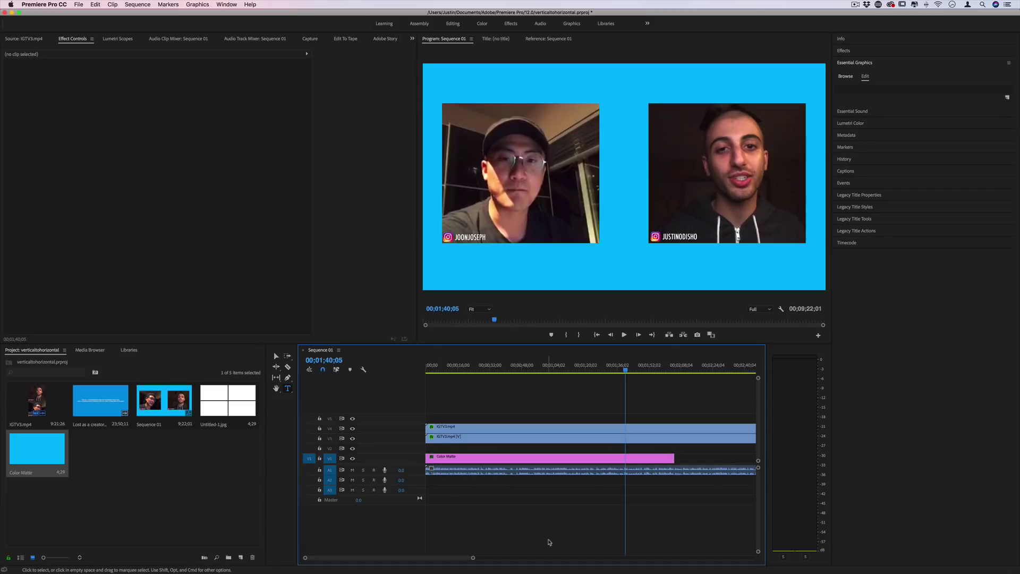
pyautogui.moveTo(472, 557); pyautogui.dragTo(732, 557)
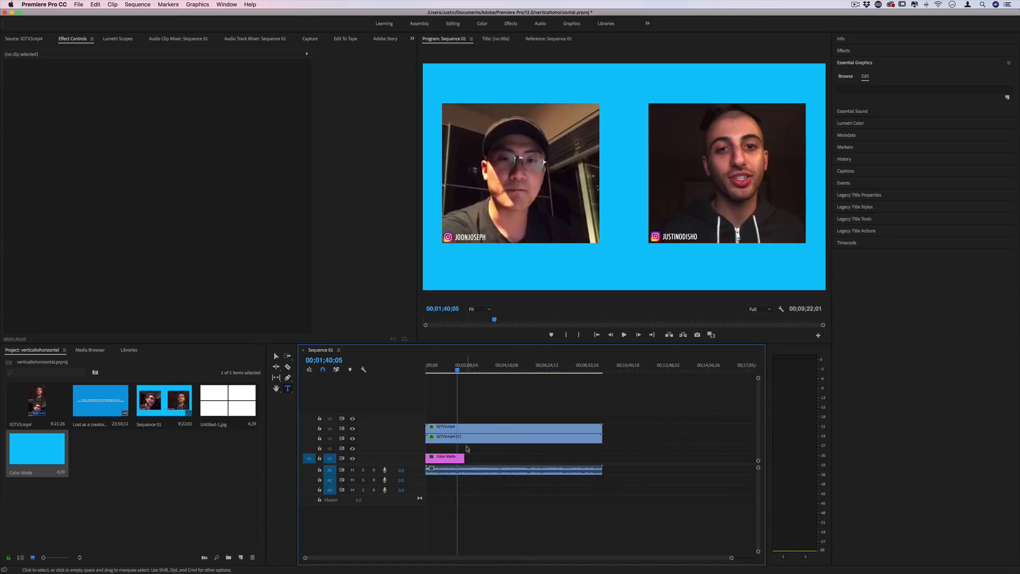
pyautogui.moveTo(464, 458); pyautogui.dragTo(602, 460)
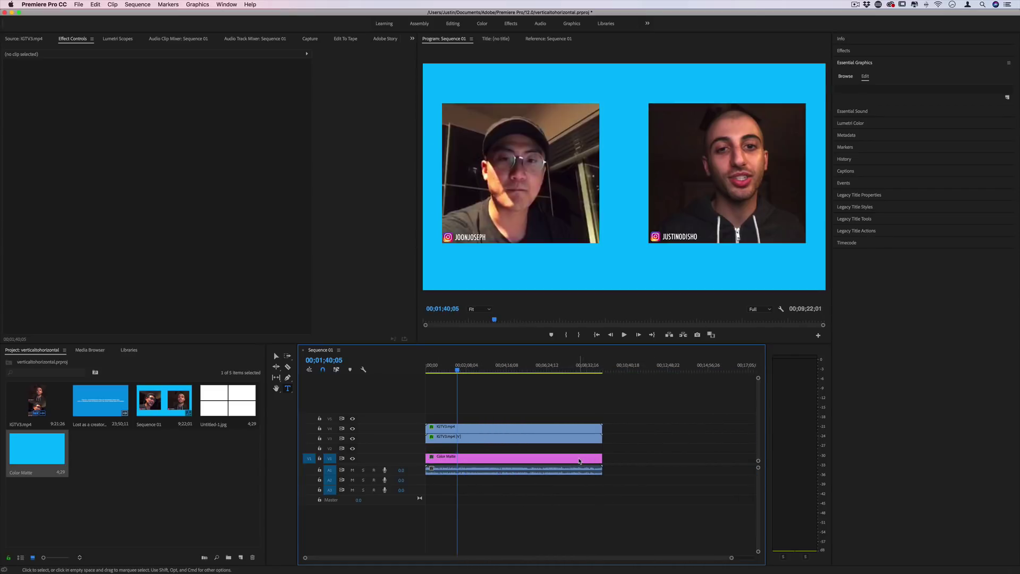
# Check the layout at a few frames, search the effects for "hls" and apply Color Balance (HLS) to the Color Matte clip
pyautogui.click(580, 462)
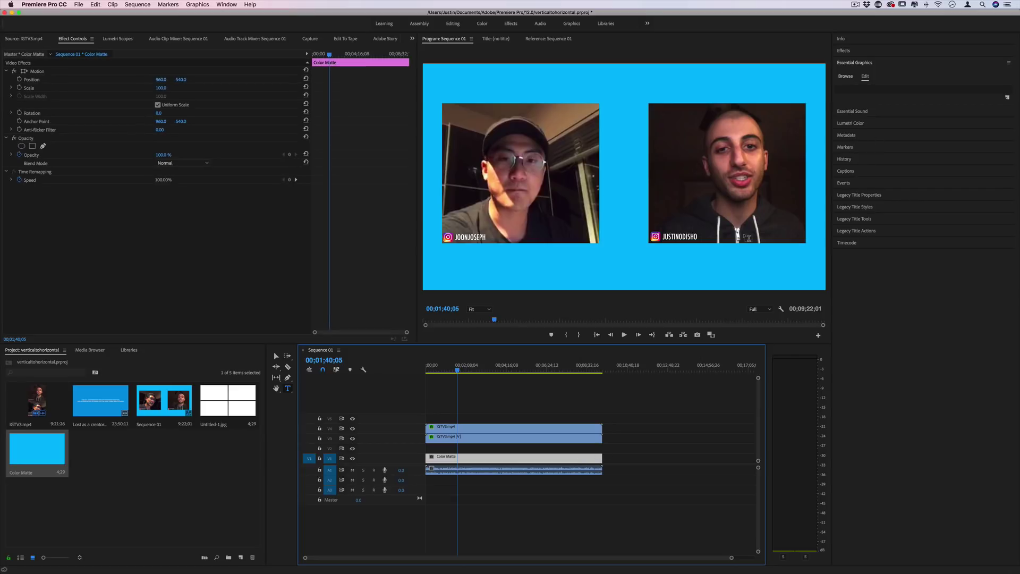
pyautogui.click(512, 367)
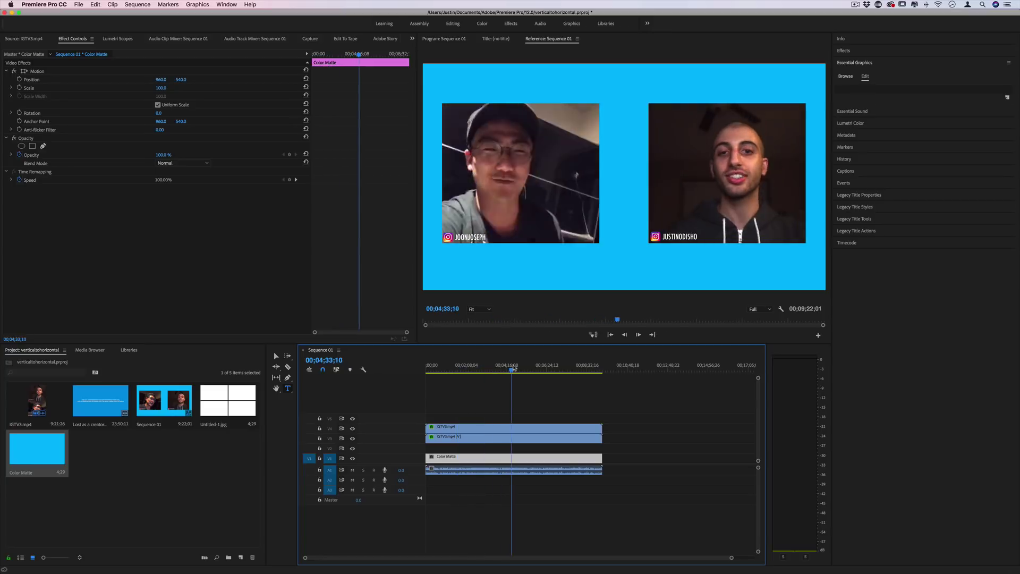
pyautogui.click(513, 366)
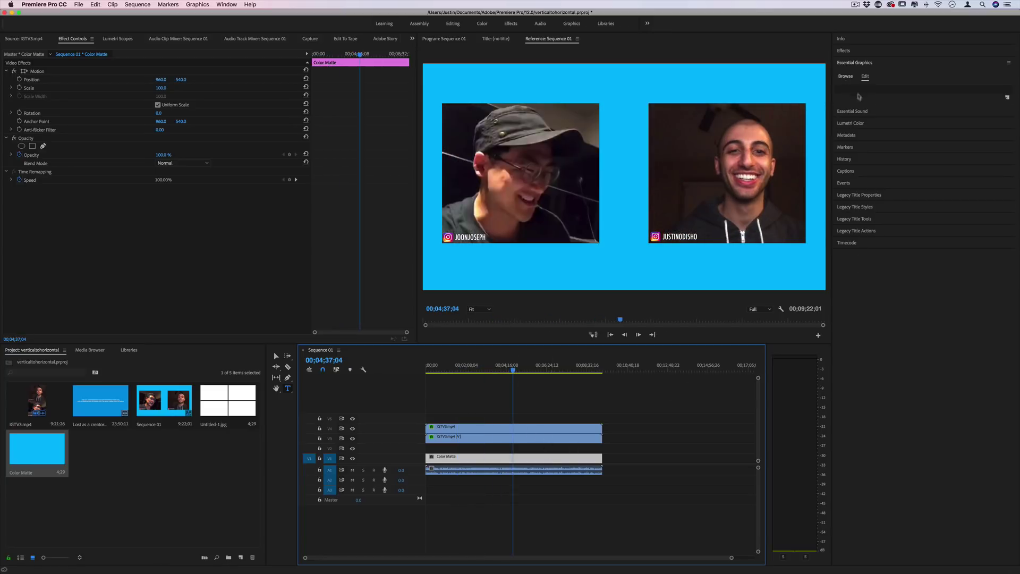
pyautogui.click(856, 53)
pyautogui.click(861, 62)
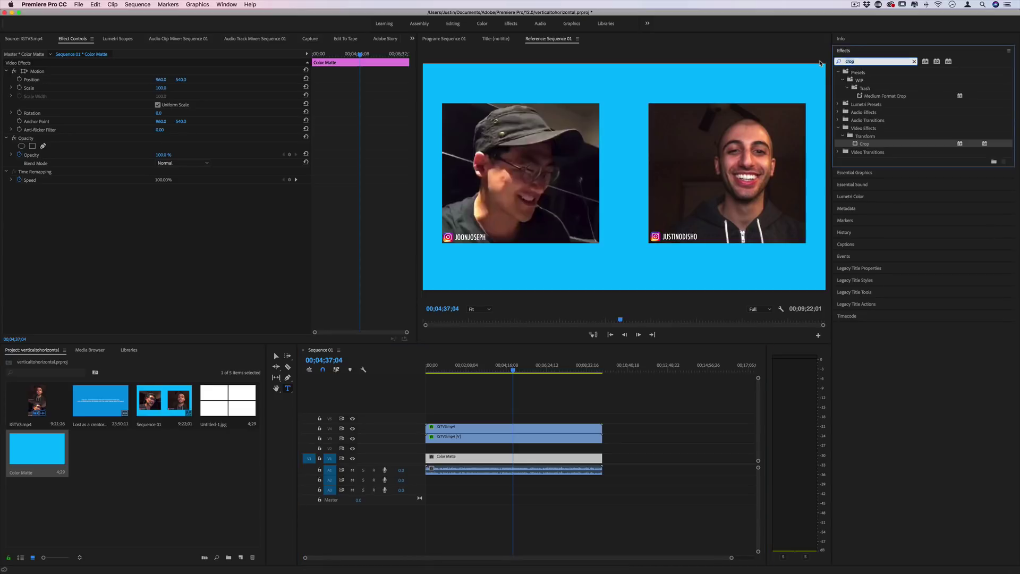
pyautogui.write('hls')
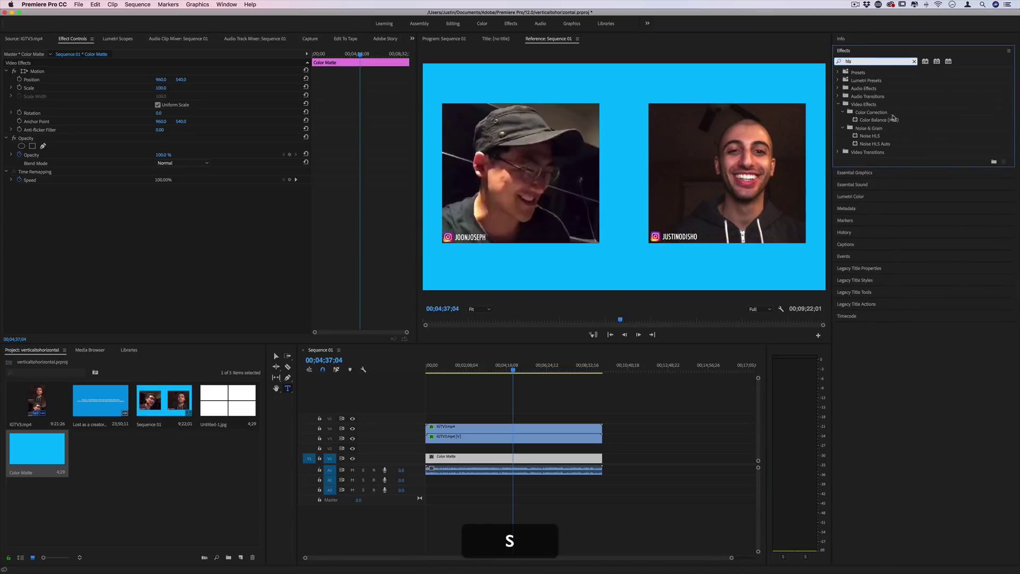
pyautogui.moveTo(893, 118); pyautogui.dragTo(507, 459)
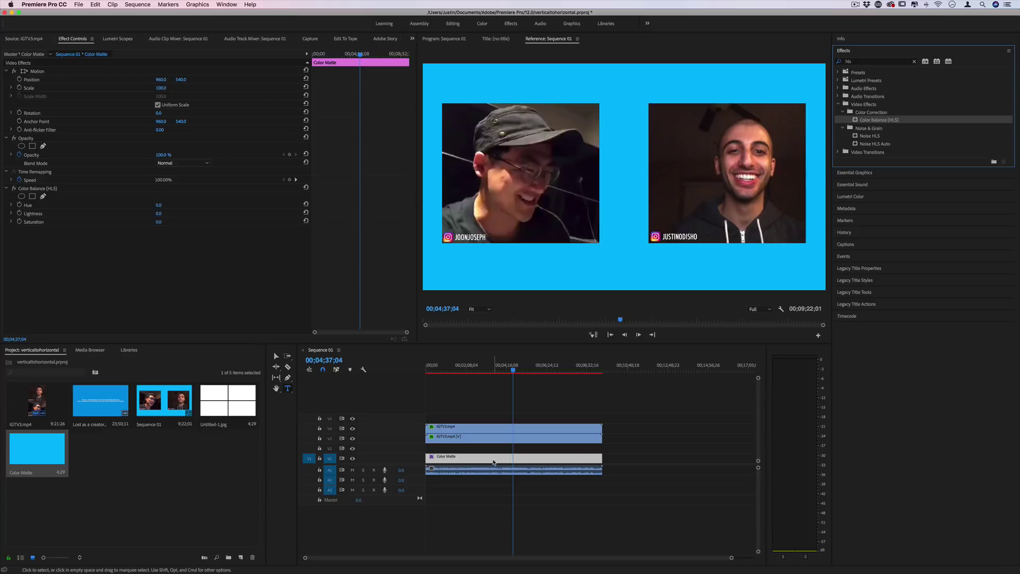
# Animate the matte's Color Balance (HLS) Hue with keyframes from 0.0 at the clip's start to 1x1.0° at its end
pyautogui.moveTo(368, 63); pyautogui.dragTo(313, 63)
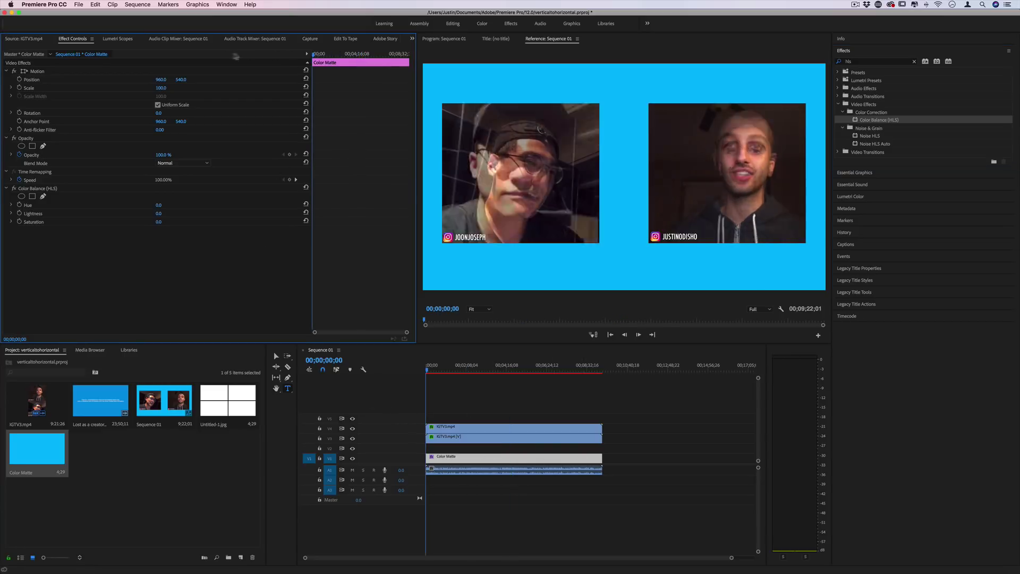
pyautogui.click(20, 205)
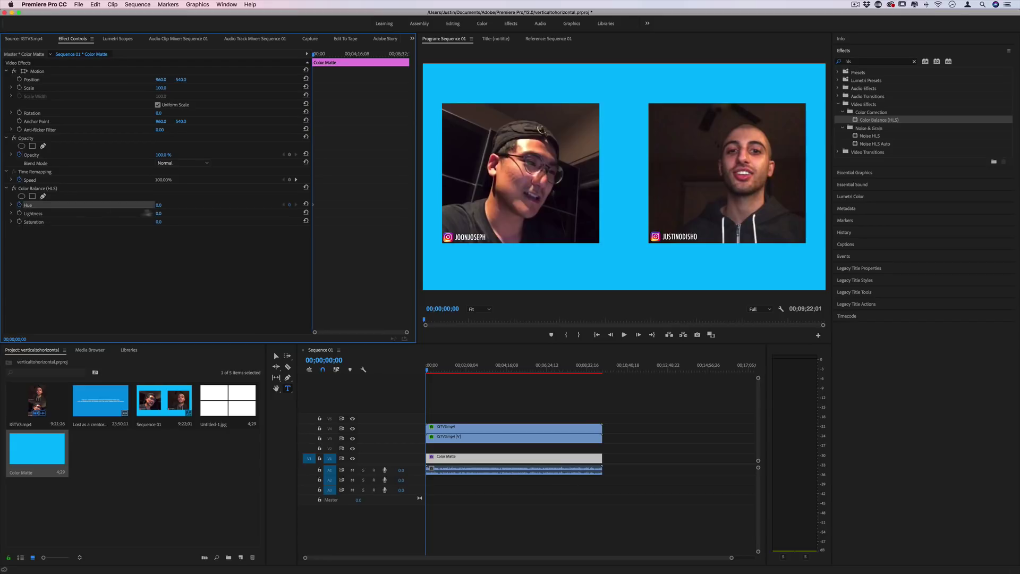
pyautogui.click(322, 54)
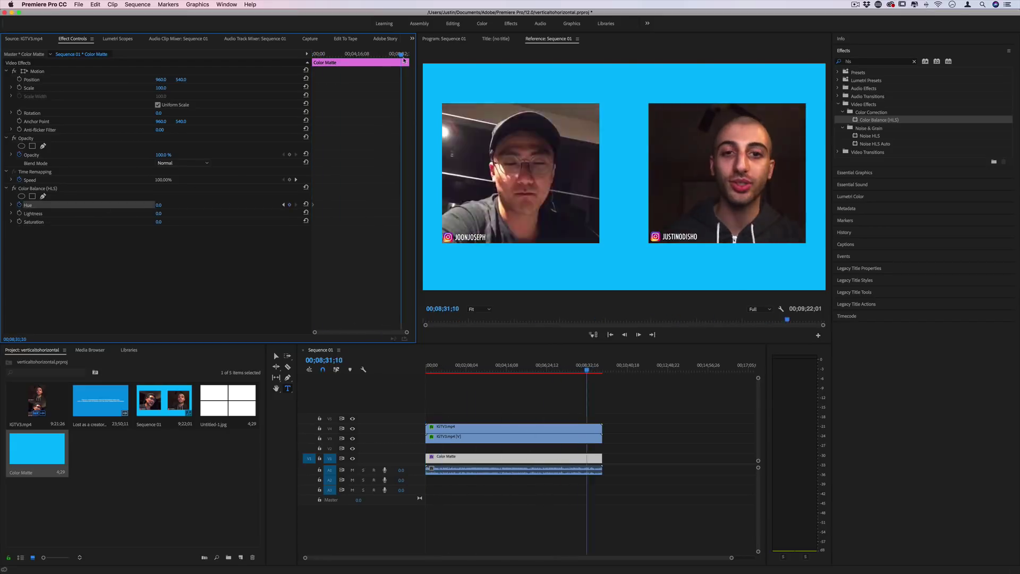
pyautogui.press('End')
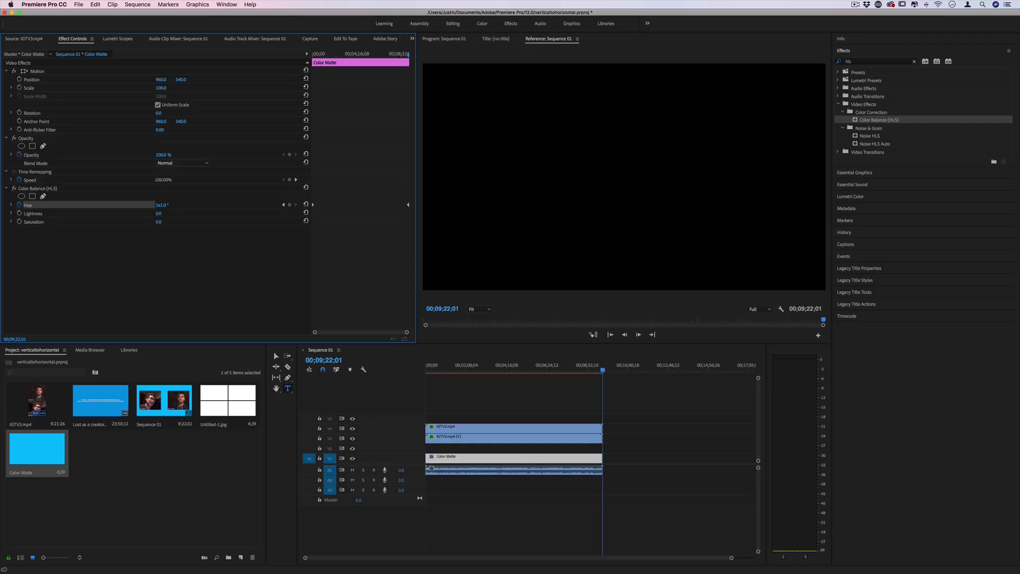
# Preview the matte's hue animation behind the two clips at several points in the sequence
pyautogui.moveTo(562, 366); pyautogui.dragTo(471, 374)
pyautogui.press('space')
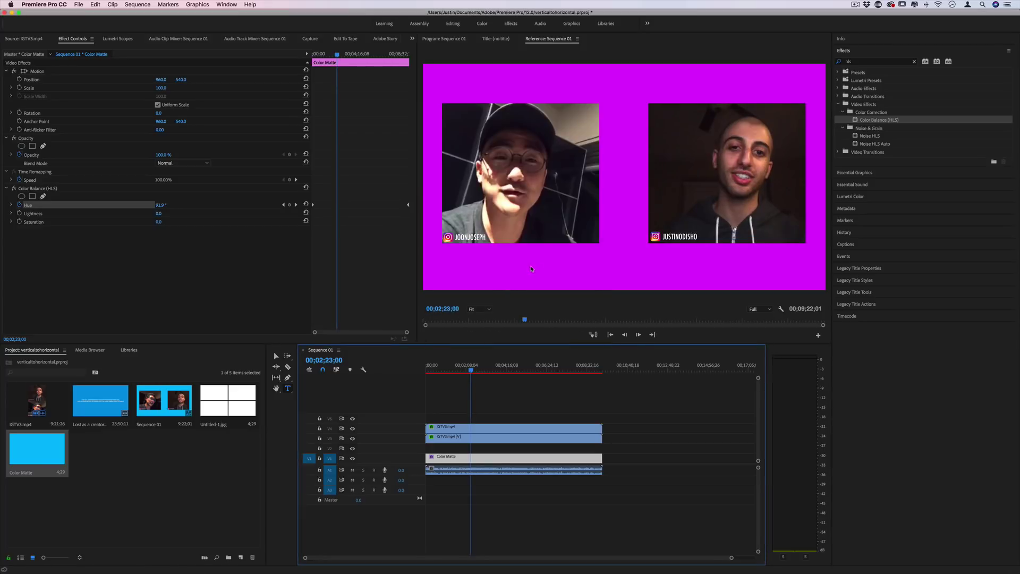
pyautogui.click(287, 391)
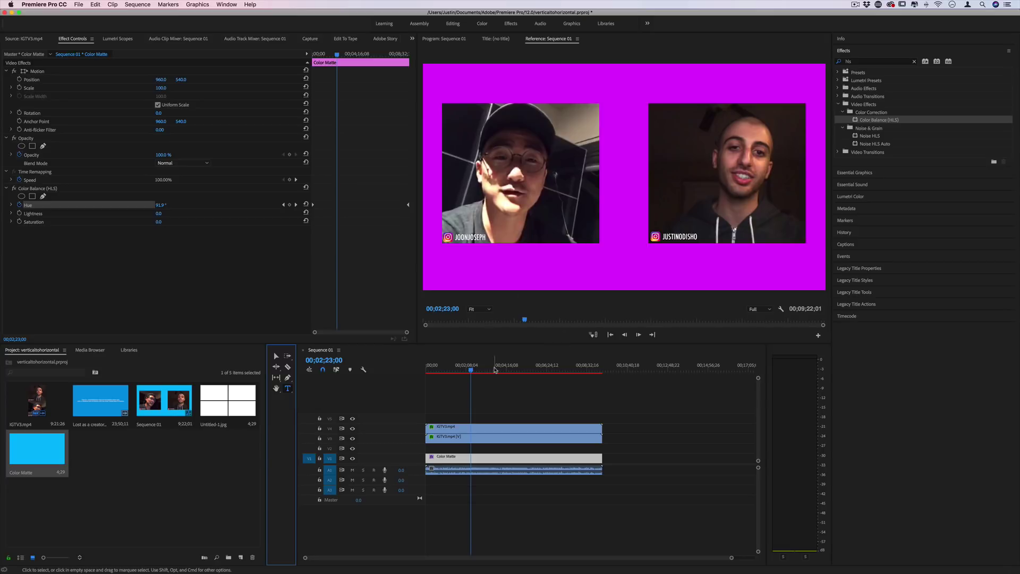
pyautogui.moveTo(536, 368); pyautogui.dragTo(556, 365)
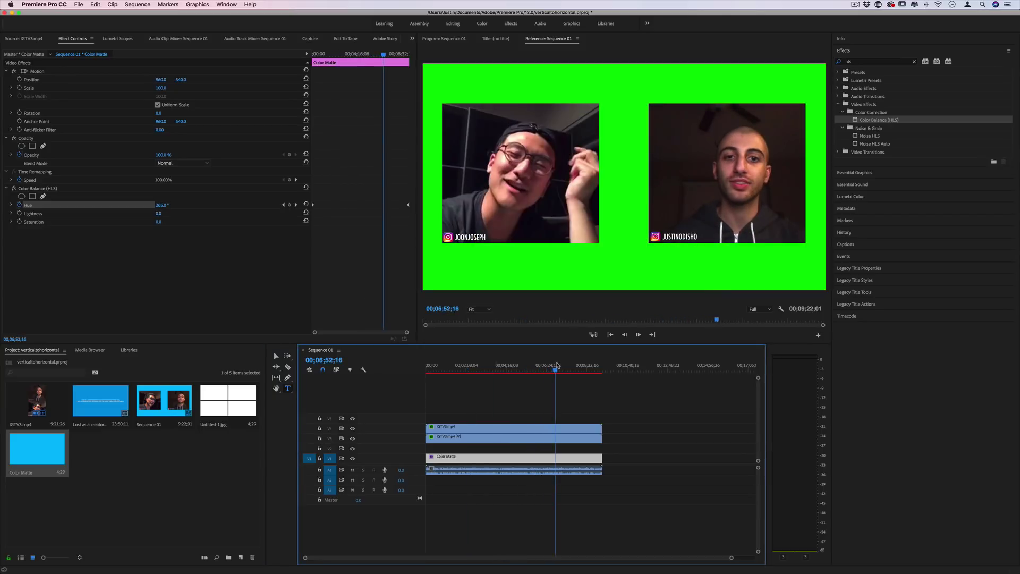